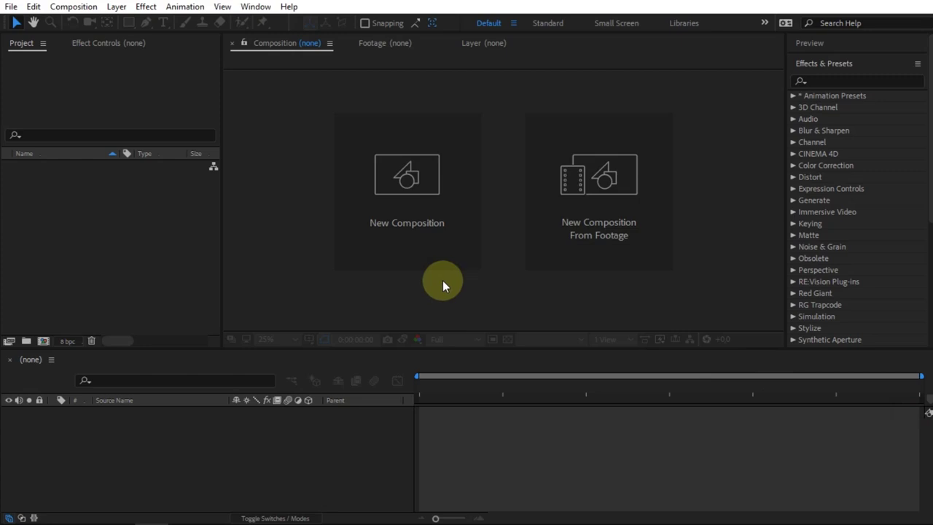
# Step: Make a new composition named 'Line Looping' at 1920×1080, 30 fps, 3:00 duration
pyautogui.click(384, 209)
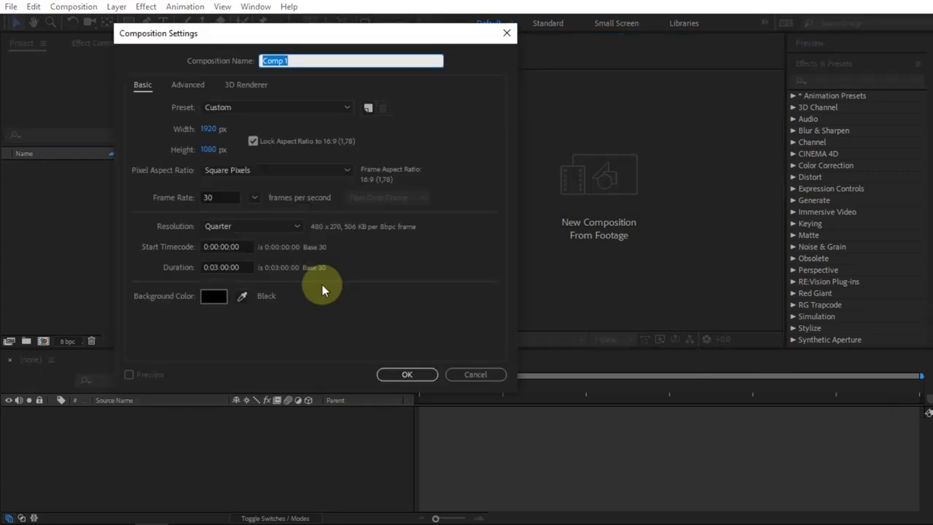
pyautogui.write('Line Looping')
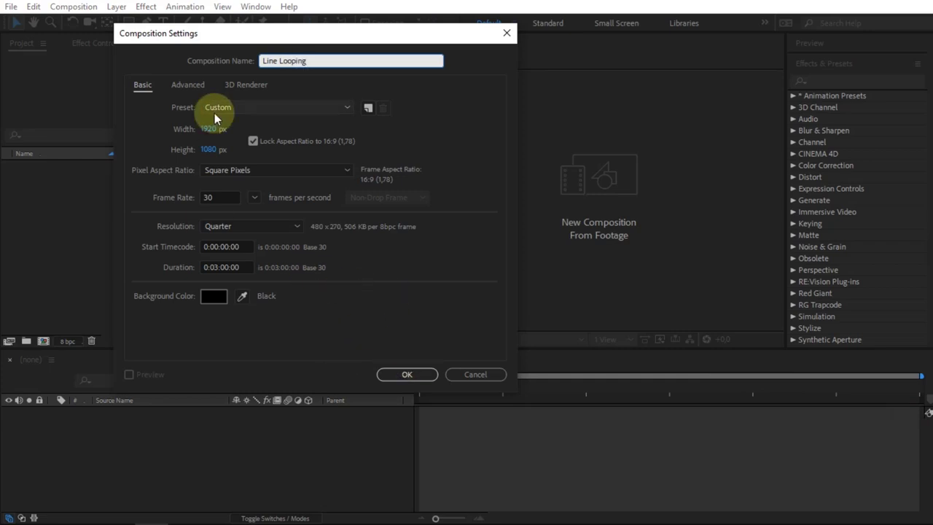
pyautogui.click(392, 375)
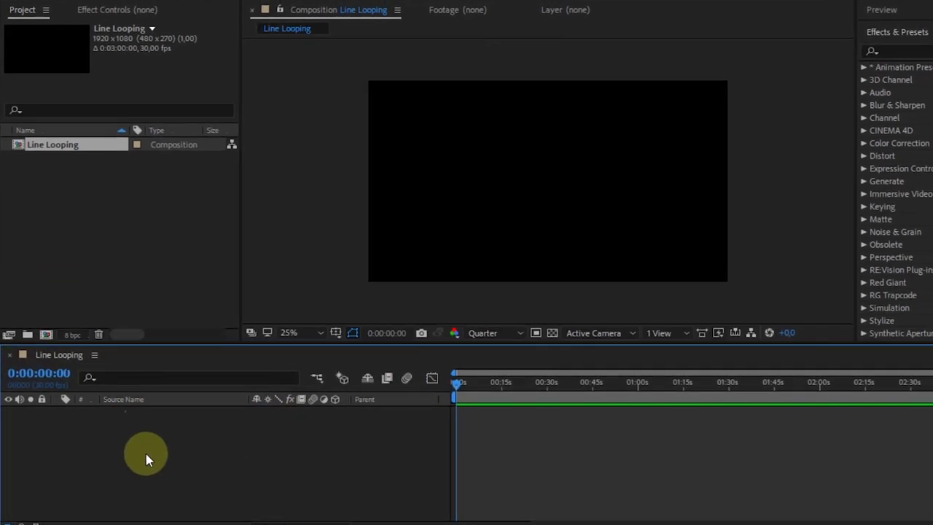
# Step: Add a black full-frame solid layer named 'Background' via New > Solid
pyautogui.rightClick(176, 462)
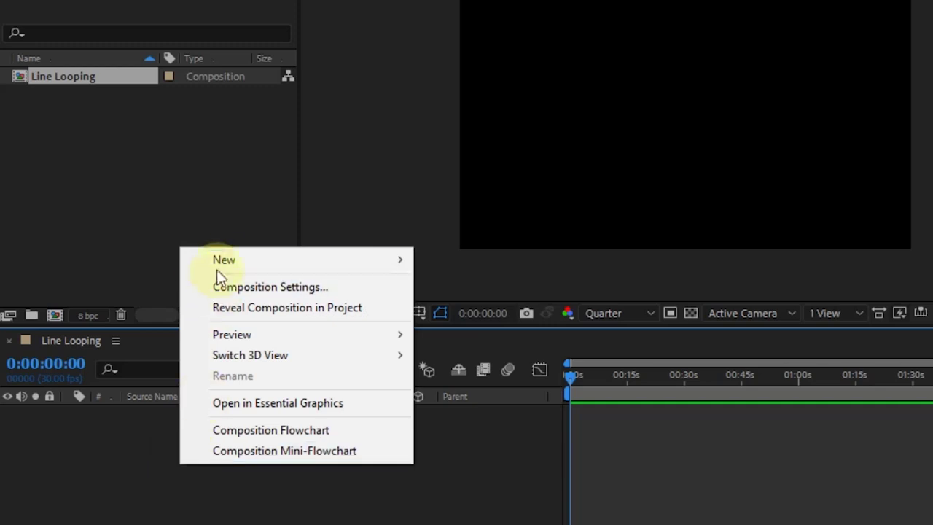
pyautogui.moveTo(218, 264)
pyautogui.click(466, 309)
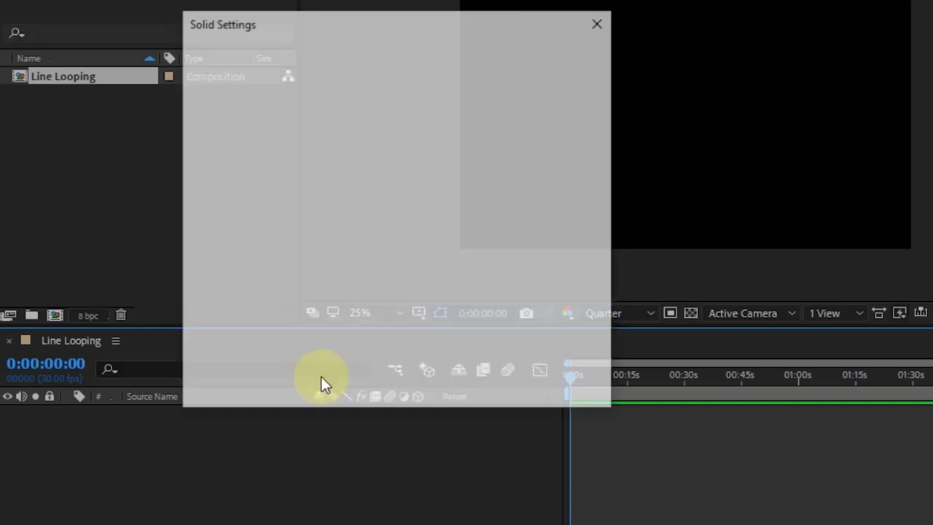
pyautogui.write('Background')
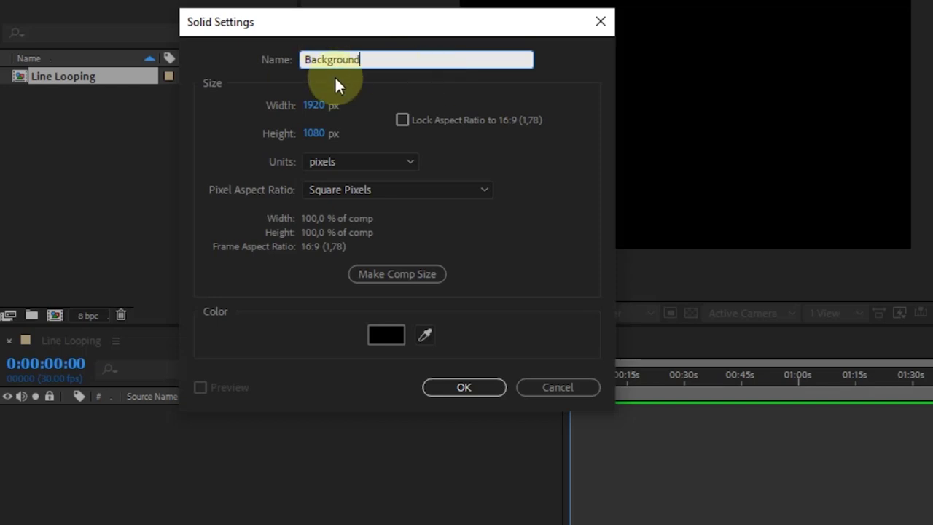
pyautogui.click(445, 389)
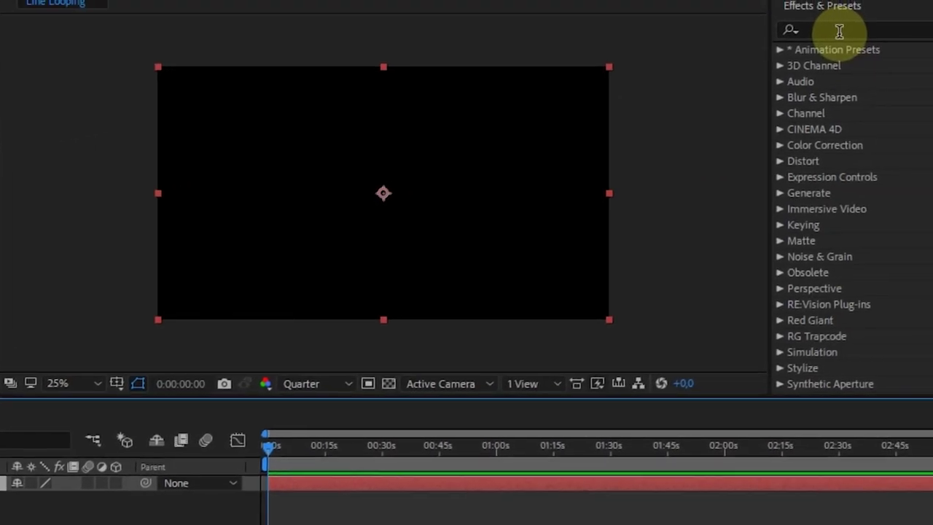
pyautogui.click(777, 37)
# Step: Apply Gradient Ramp to Background, starting bottom-left and ending top-right
pyautogui.write('gradient')
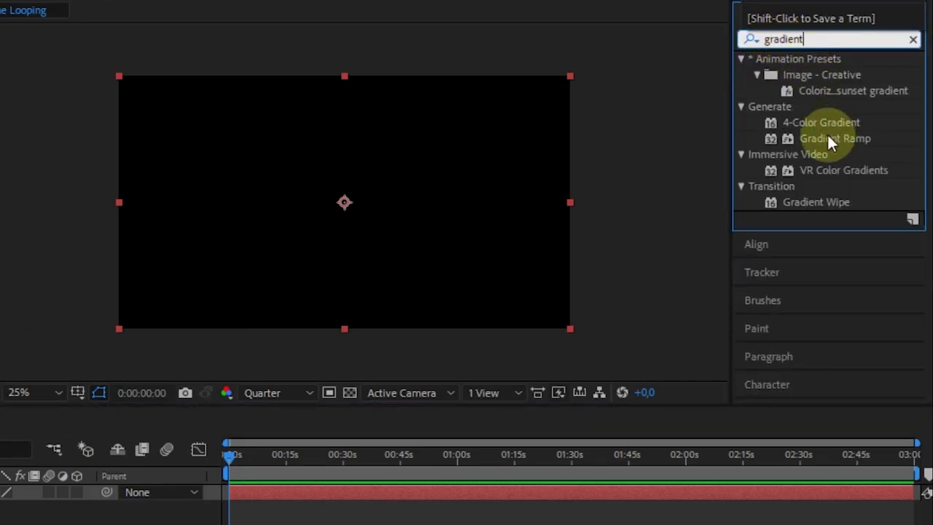
pyautogui.moveTo(815, 137); pyautogui.dragTo(310, 502)
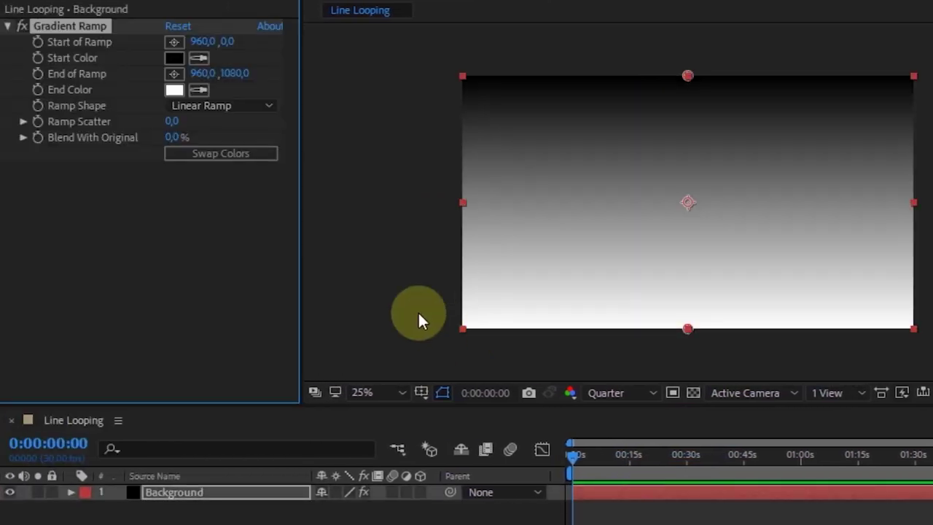
pyautogui.click(175, 41)
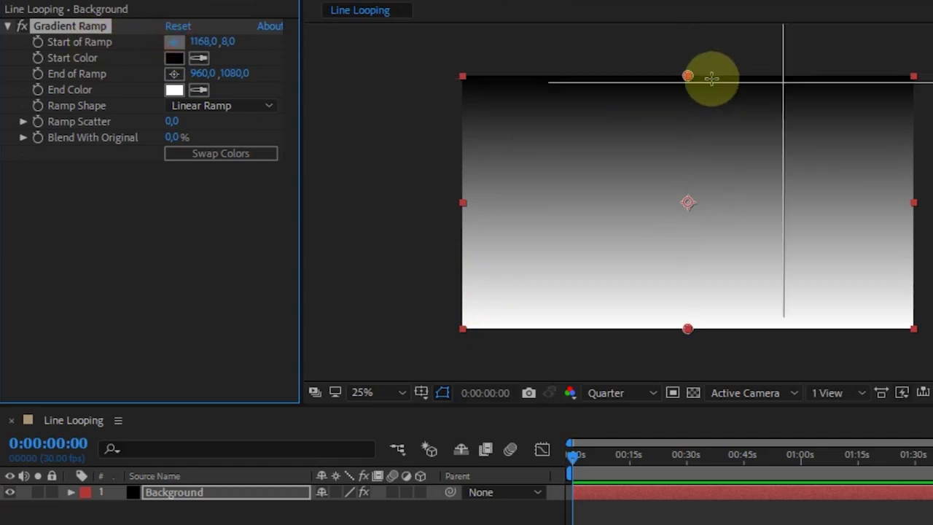
pyautogui.click(462, 327)
pyautogui.click(175, 73)
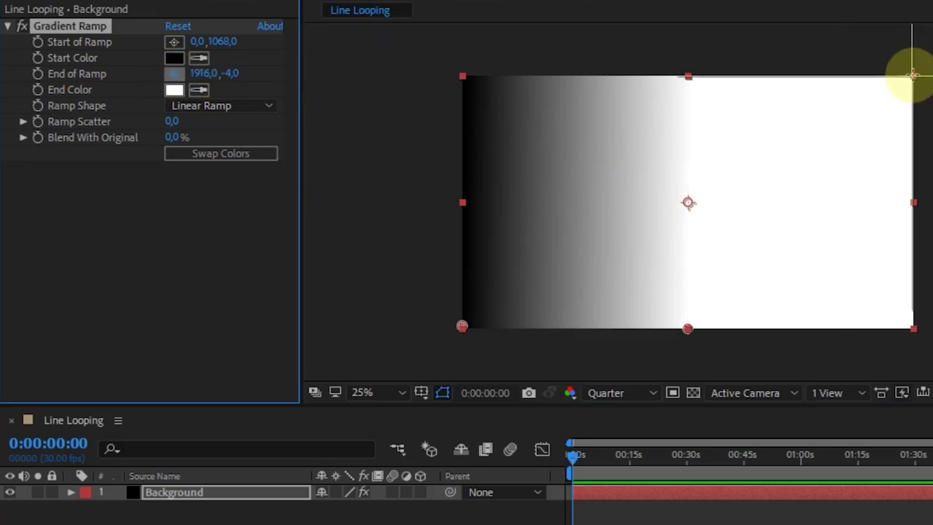
pyautogui.click(913, 75)
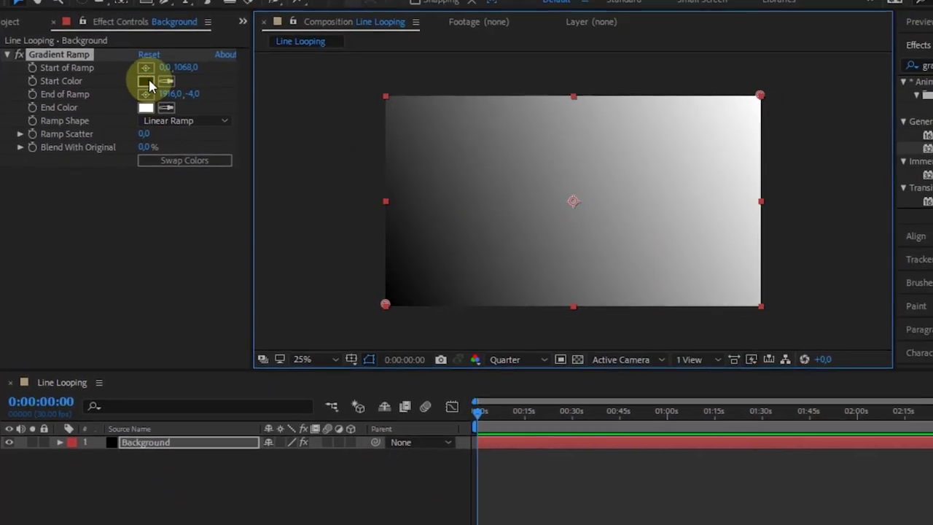
# Step: Set the ramp colours to 0A0000 start and 260101 end, then preview the gradient
pyautogui.click(174, 57)
pyautogui.click(360, 199)
pyautogui.click(128, 118)
pyautogui.moveTo(222, 334); pyautogui.dragTo(232, 367)
pyautogui.click(360, 199)
pyautogui.click(129, 95)
pyautogui.click(231, 364)
pyautogui.click(358, 199)
pyautogui.moveTo(420, 392)
pyautogui.mouseDown()
pyautogui.moveTo(498, 382)
pyautogui.moveTo(429, 385)
pyautogui.mouseUp()
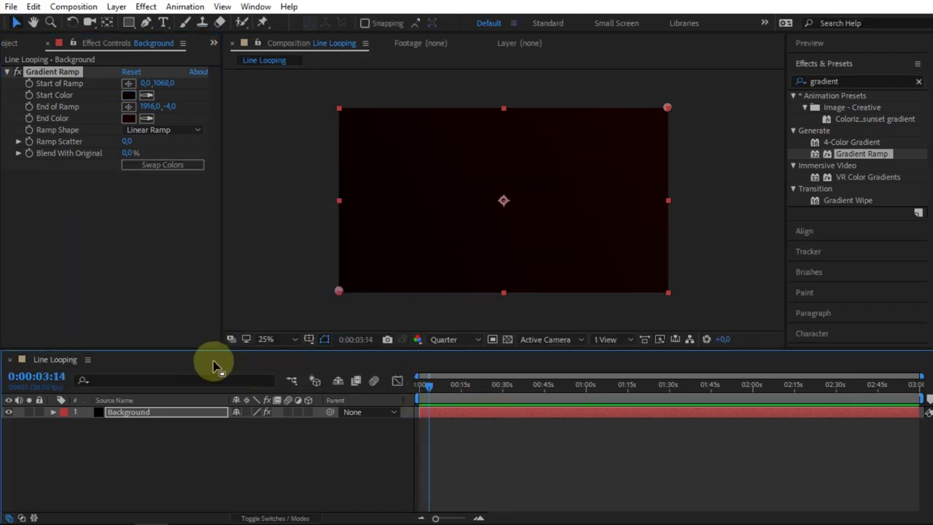
pyautogui.click(311, 447)
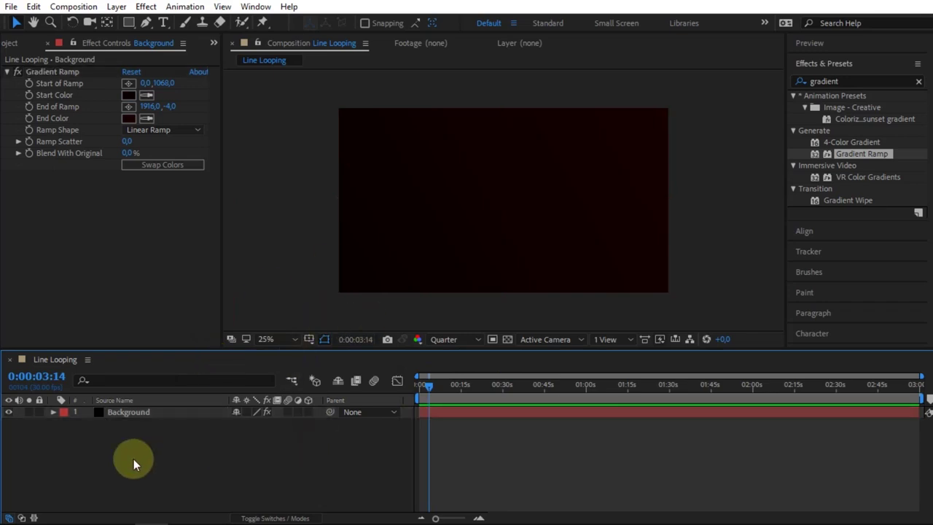
# Step: Create a second 1920×1080 composition named 'Line' from the Project panel
pyautogui.click(15, 43)
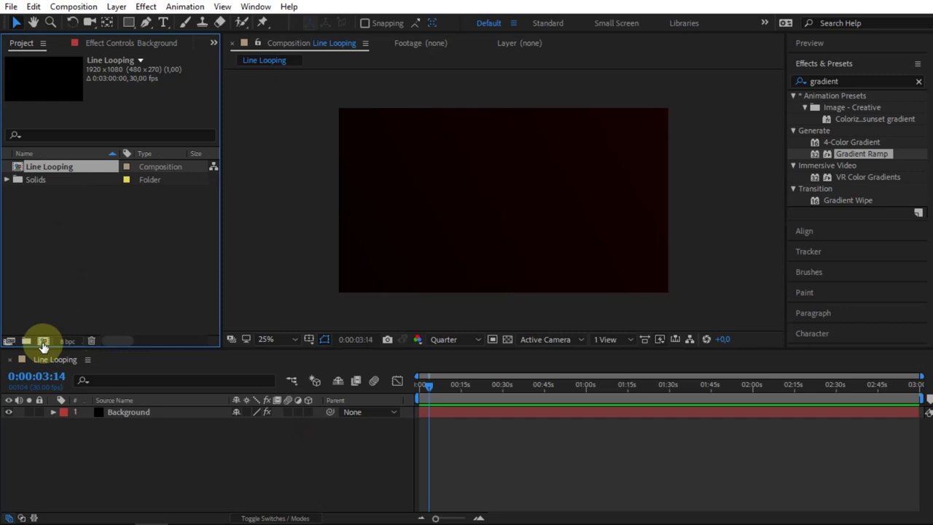
pyautogui.click(43, 342)
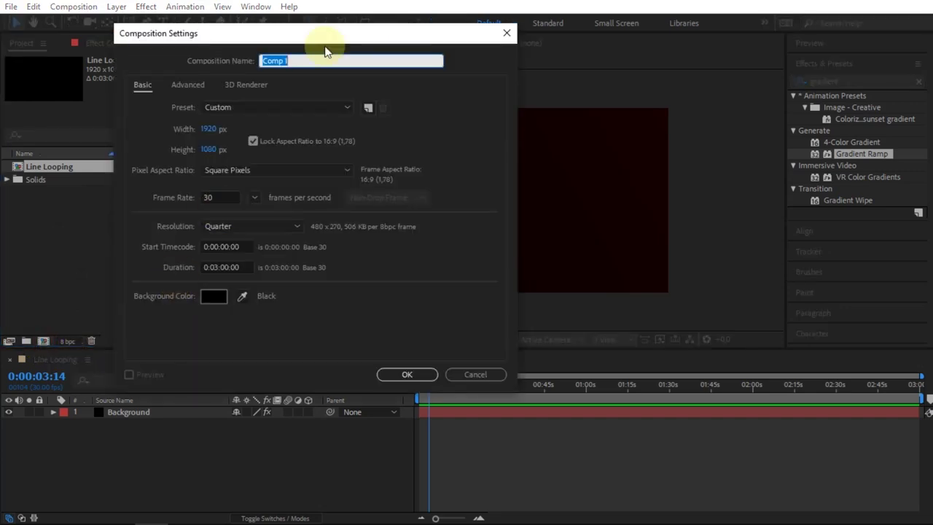
pyautogui.write('Line')
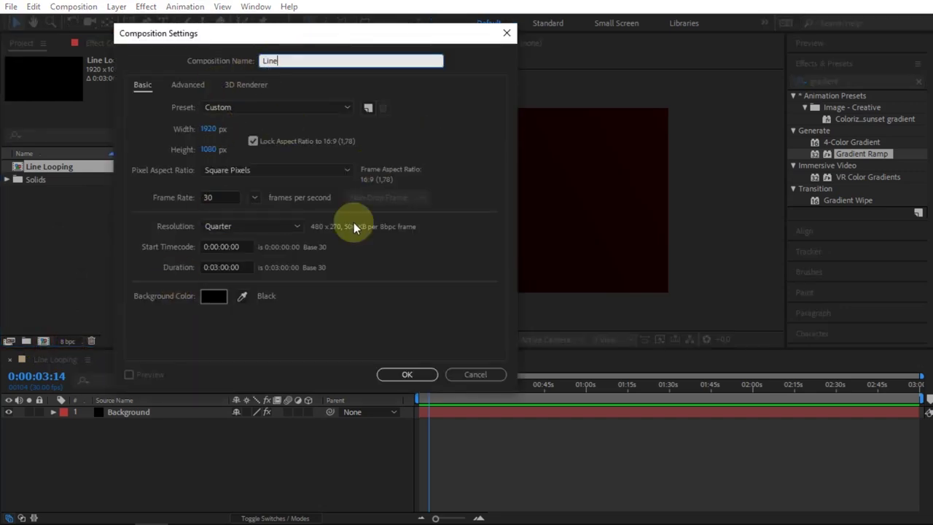
pyautogui.click(394, 374)
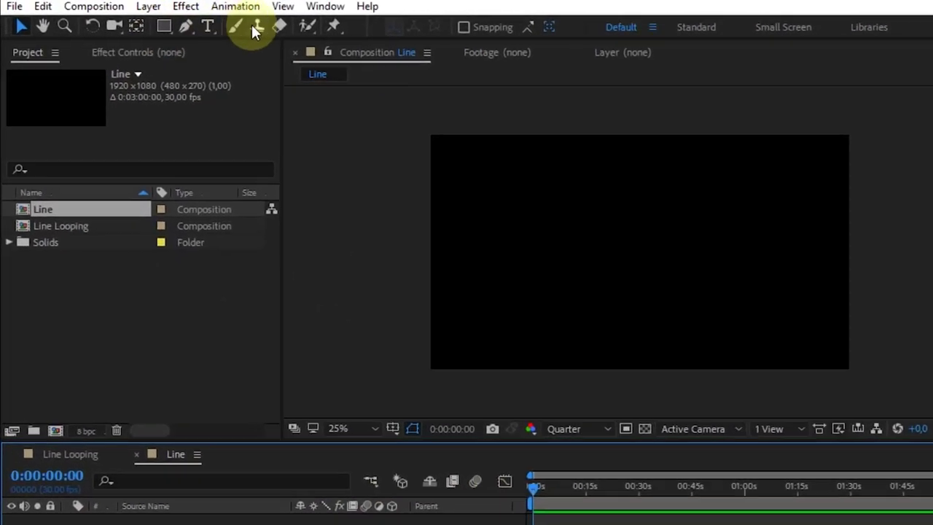
# Step: Set the Pen tool to no fill and a solid 20 px stroke, and place the first point
pyautogui.click(186, 25)
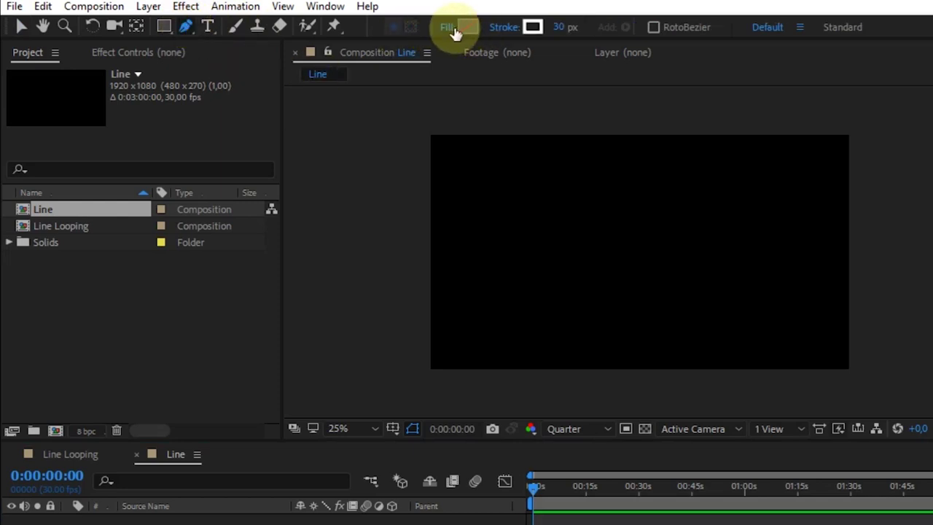
pyautogui.click(448, 28)
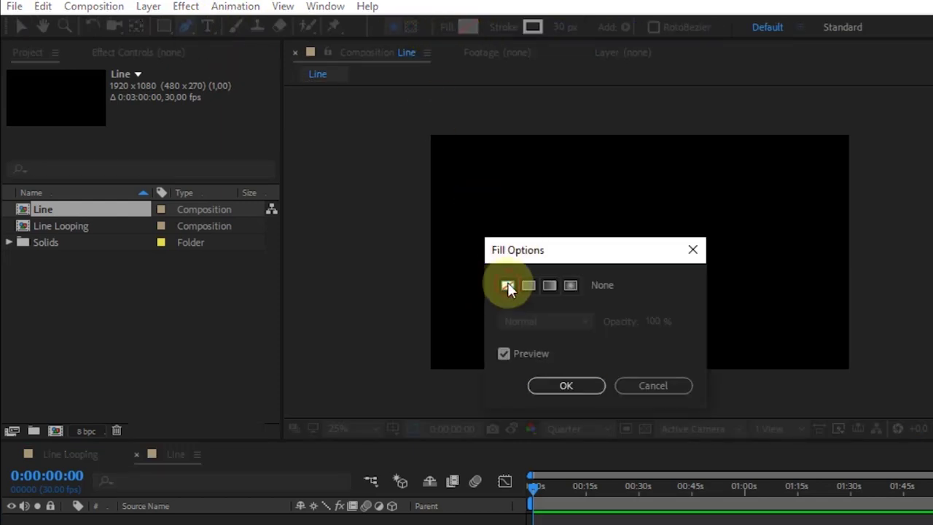
pyautogui.click(567, 389)
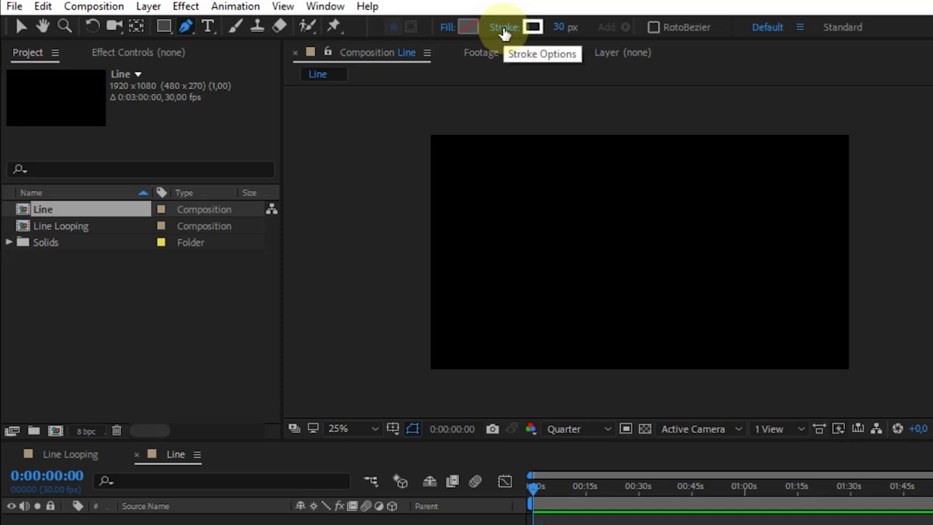
pyautogui.click(503, 29)
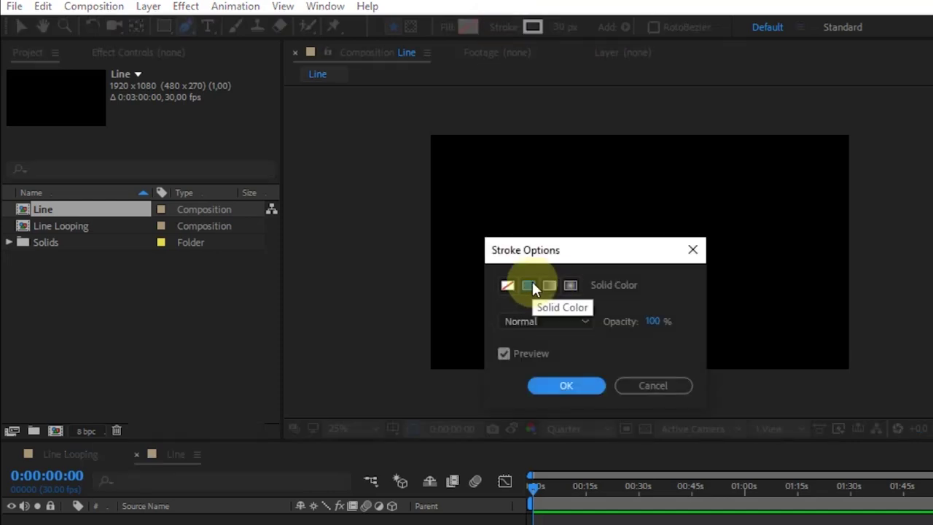
pyautogui.click(566, 386)
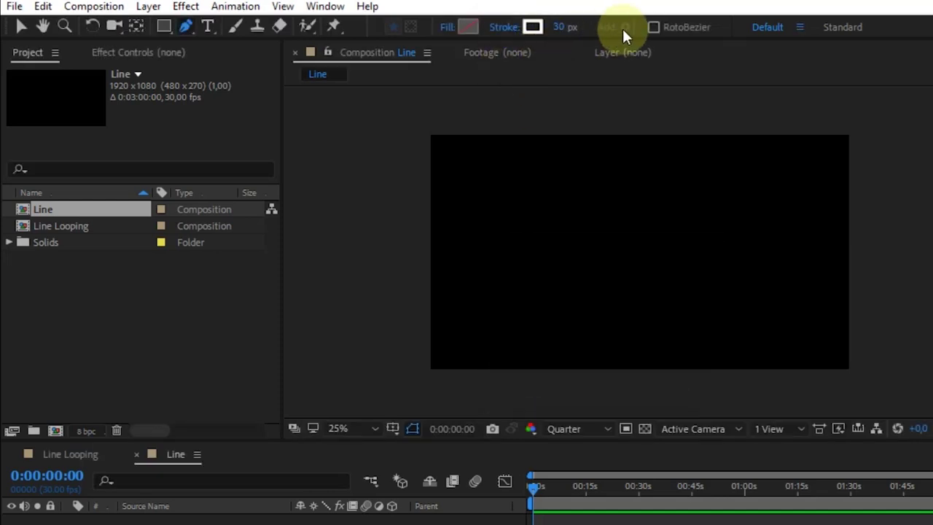
pyautogui.write('20')
pyautogui.press('Return')
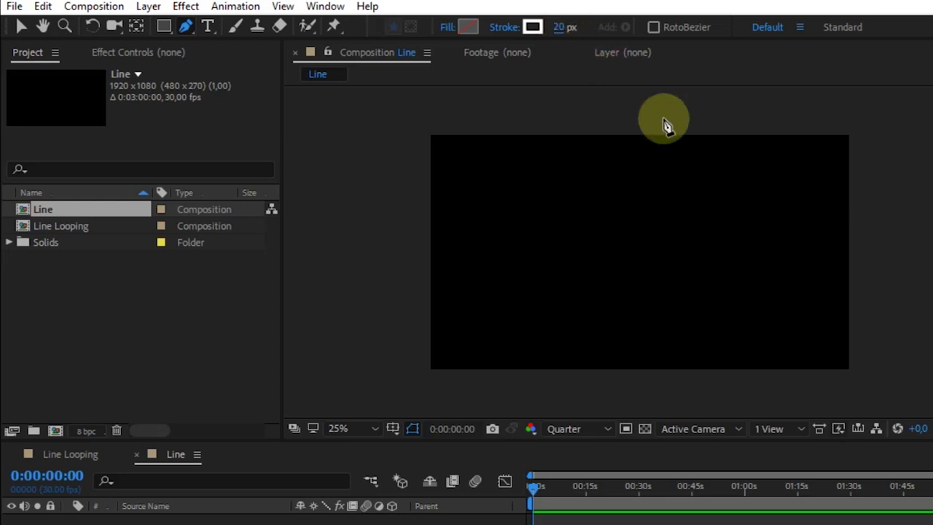
pyautogui.click(544, 245)
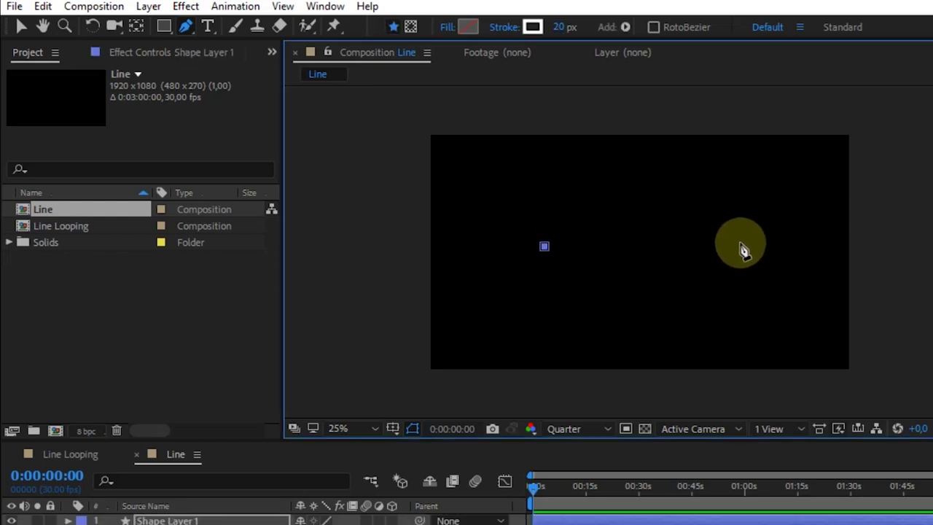
# Step: Finish the horizontal line and draw a tight region of interest around it
pyautogui.click(741, 247)
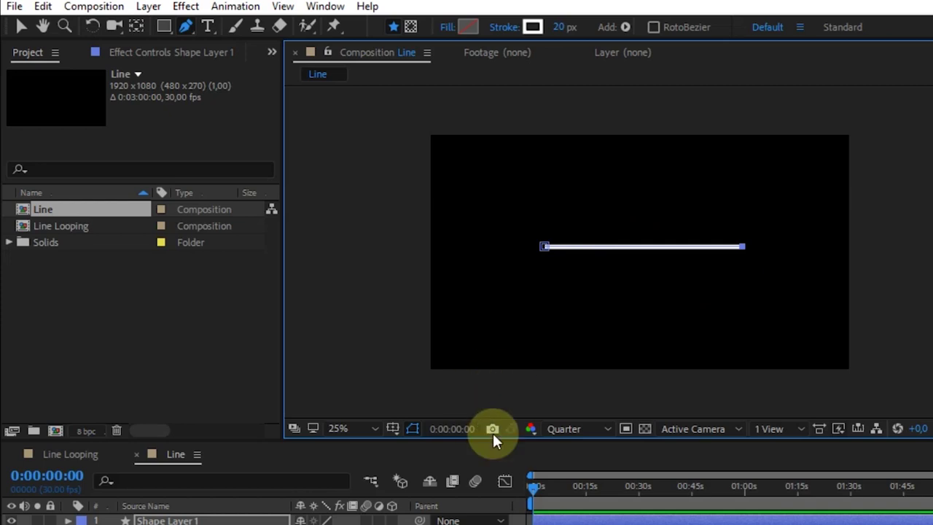
pyautogui.click(625, 429)
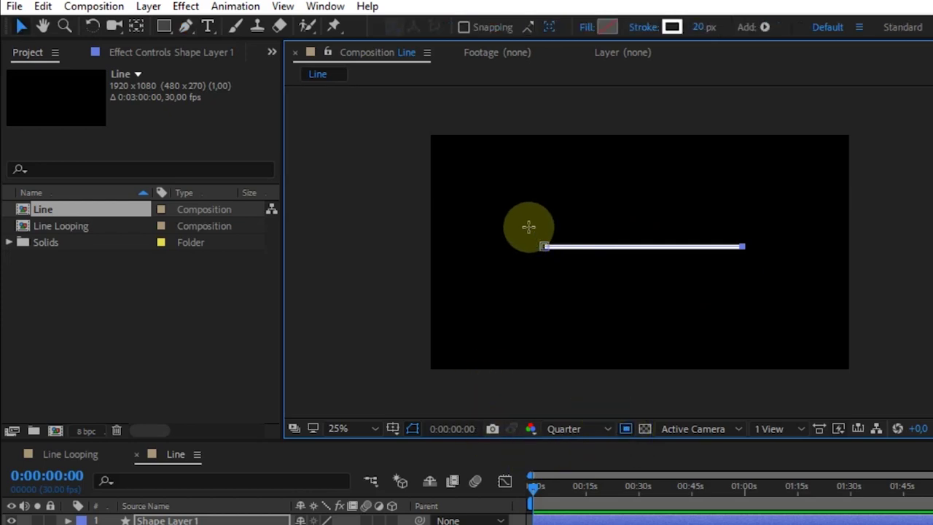
pyautogui.moveTo(527, 226); pyautogui.dragTo(764, 271)
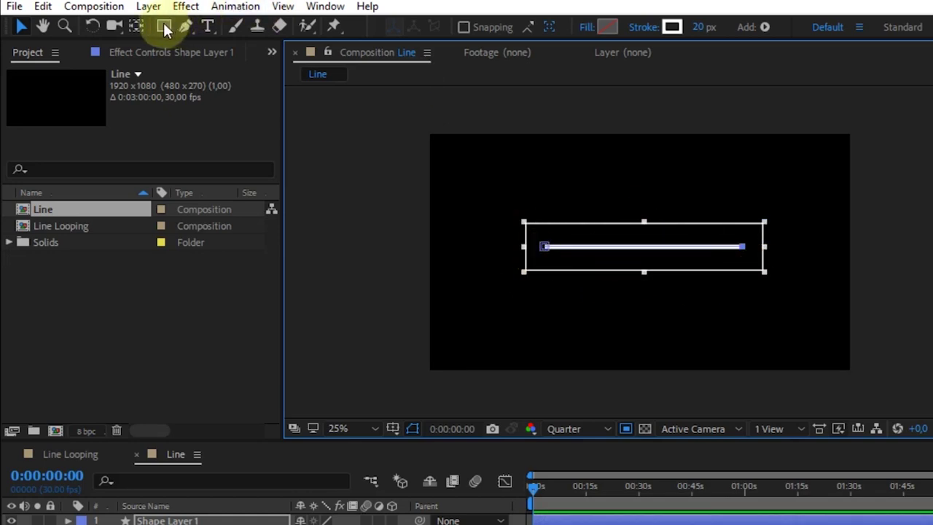
pyautogui.click(82, 9)
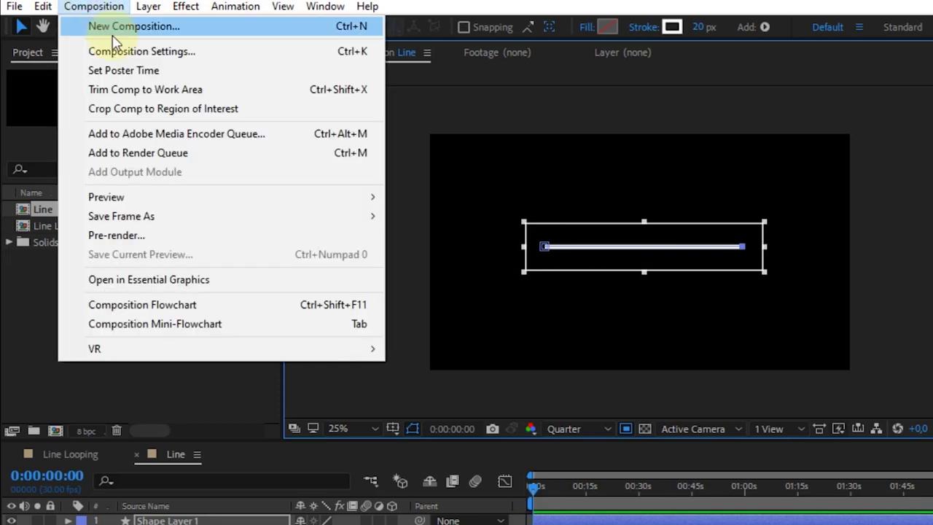
# Step: Crop the Line comp to its region of interest and place it above Background in Line Looping
pyautogui.click(173, 109)
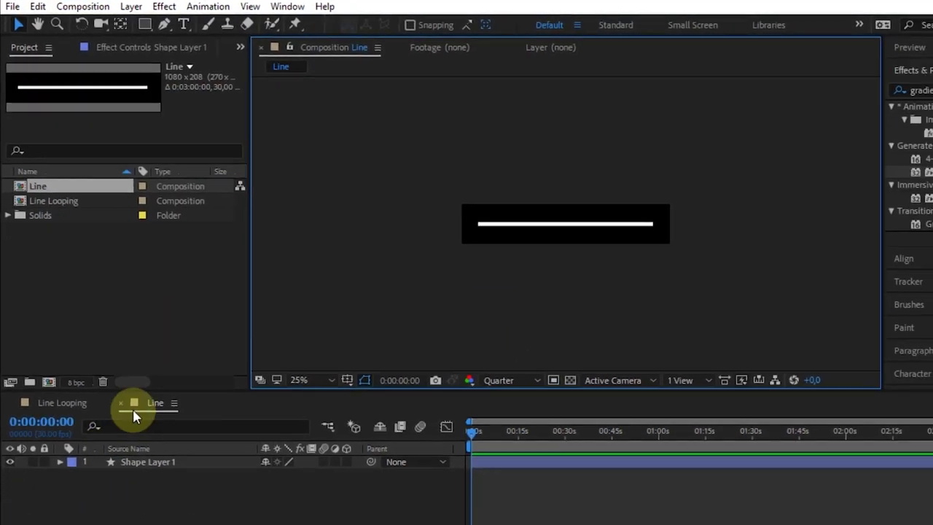
pyautogui.click(62, 402)
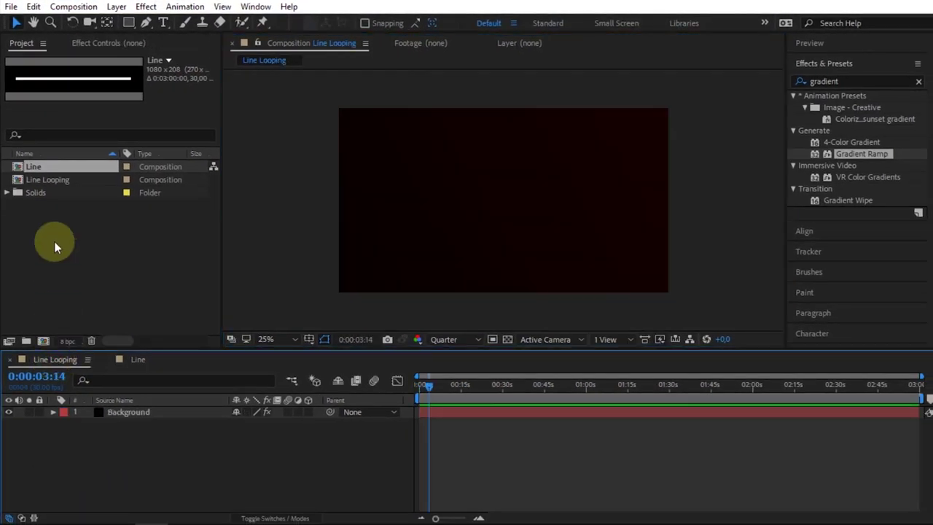
pyautogui.moveTo(44, 168); pyautogui.dragTo(498, 196)
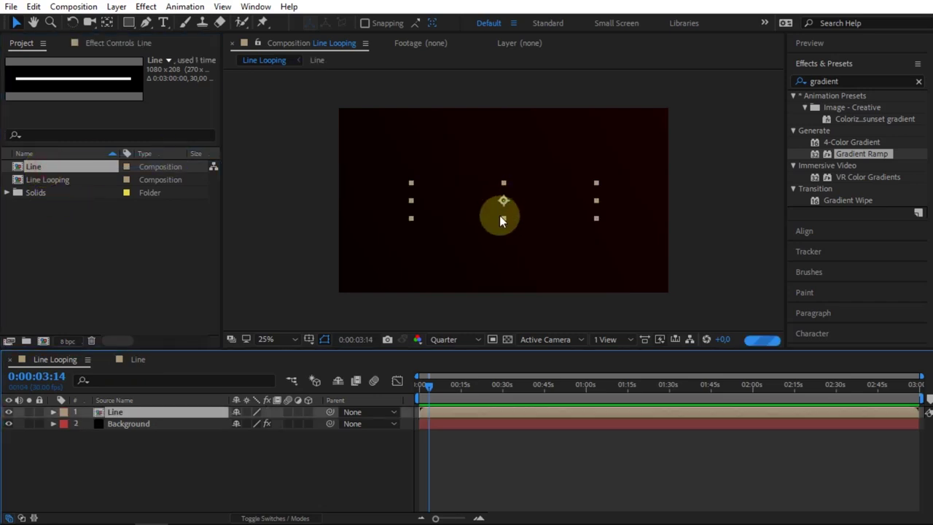
pyautogui.click(128, 461)
# Step: Add a black full-frame solid named 'Particular' on top and hide the Line layer
pyautogui.rightClick(128, 460)
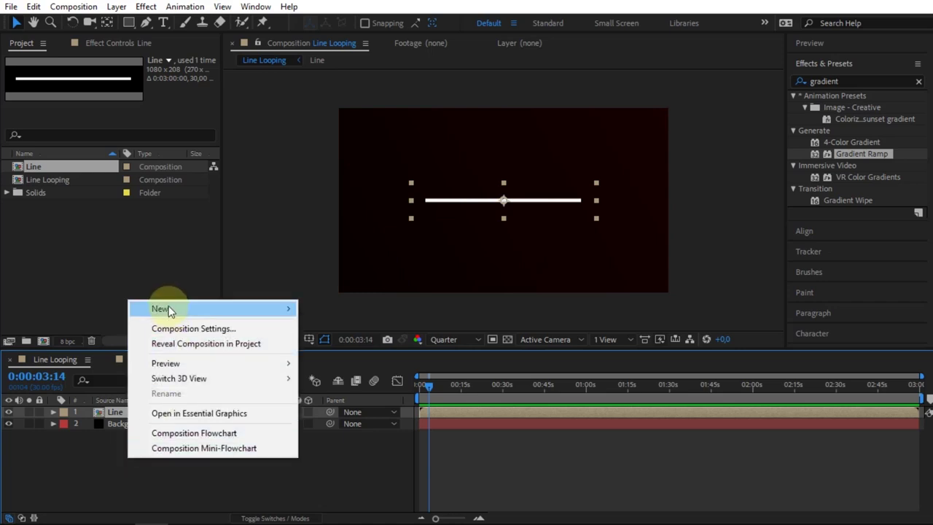
pyautogui.moveTo(283, 308)
pyautogui.click(328, 343)
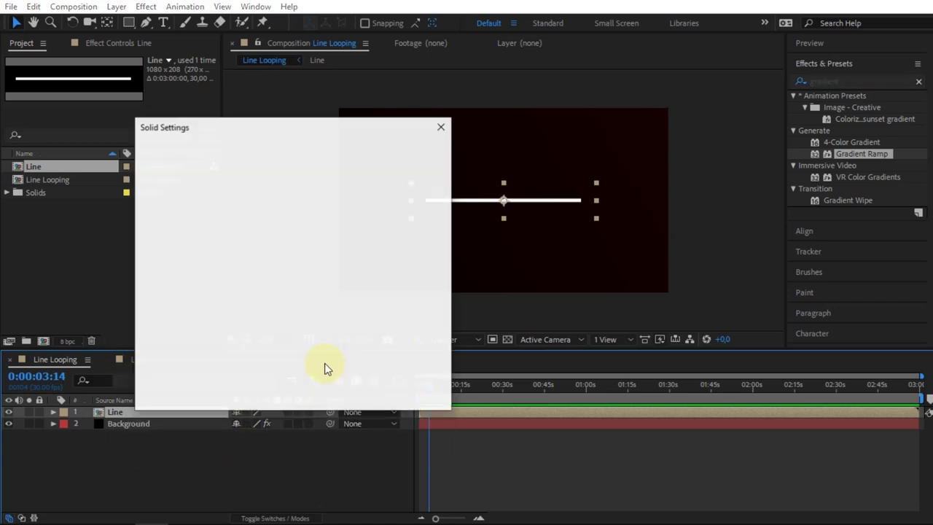
pyautogui.write('Particular')
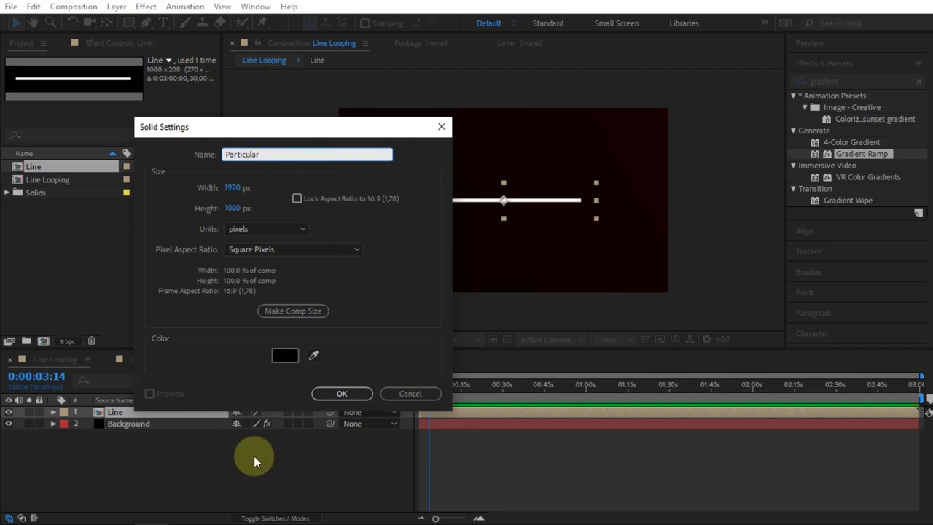
pyautogui.click(338, 394)
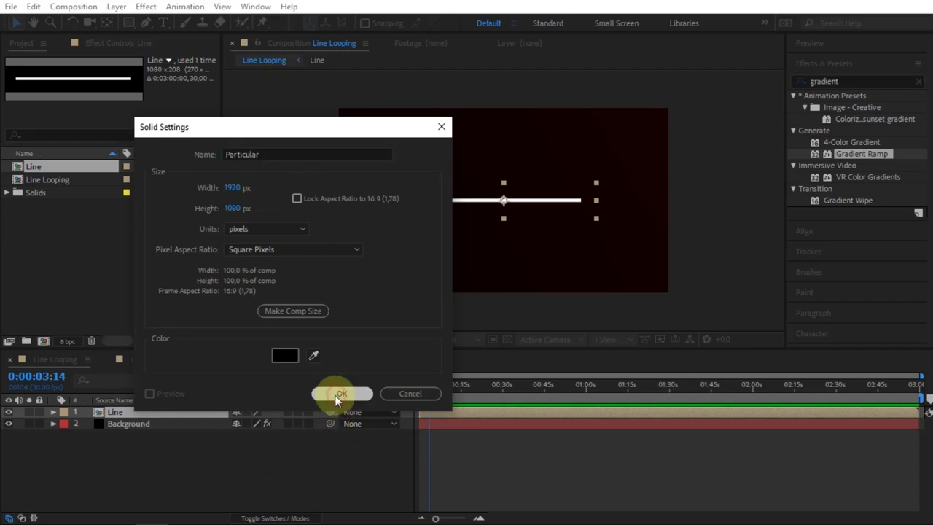
pyautogui.click(116, 423)
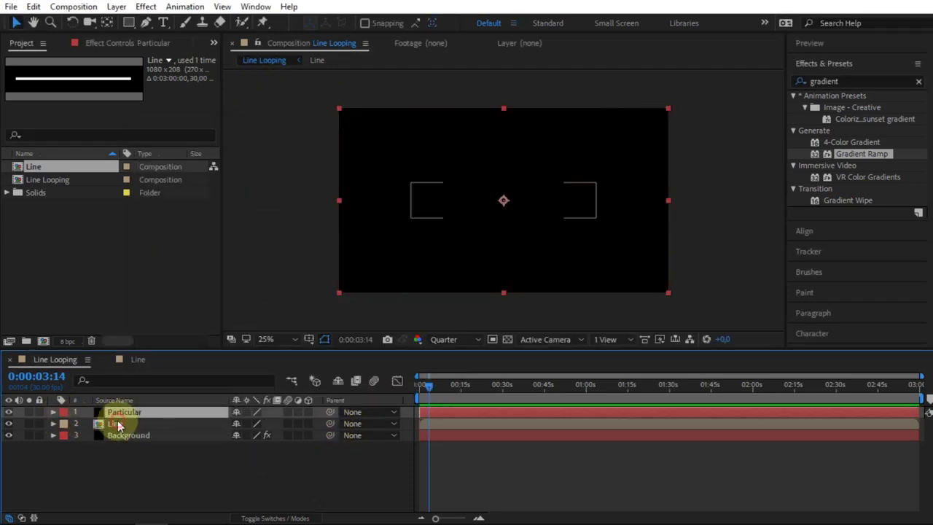
pyautogui.click(10, 426)
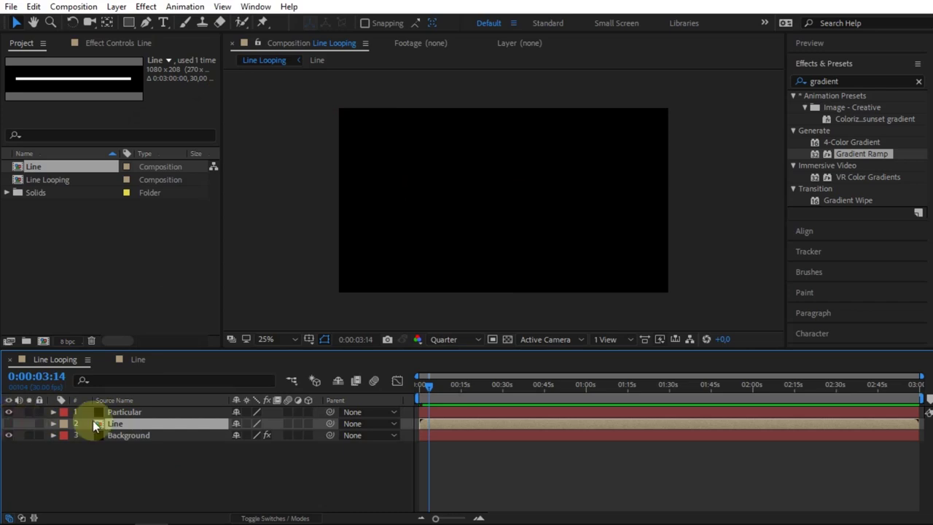
# Step: Search 'Particular' and apply the Trapcode Particular effect to the Particular solid
pyautogui.click(155, 411)
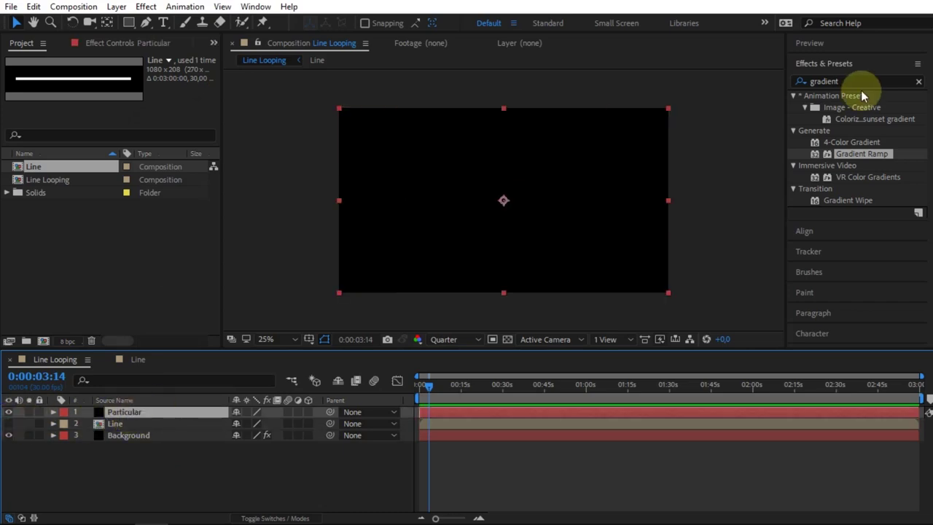
pyautogui.doubleClick(827, 81)
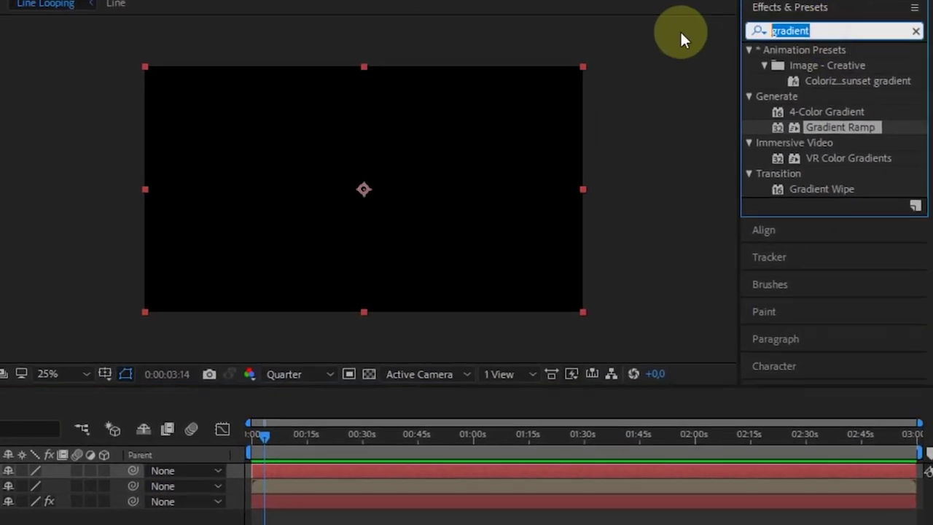
pyautogui.write('Pa')
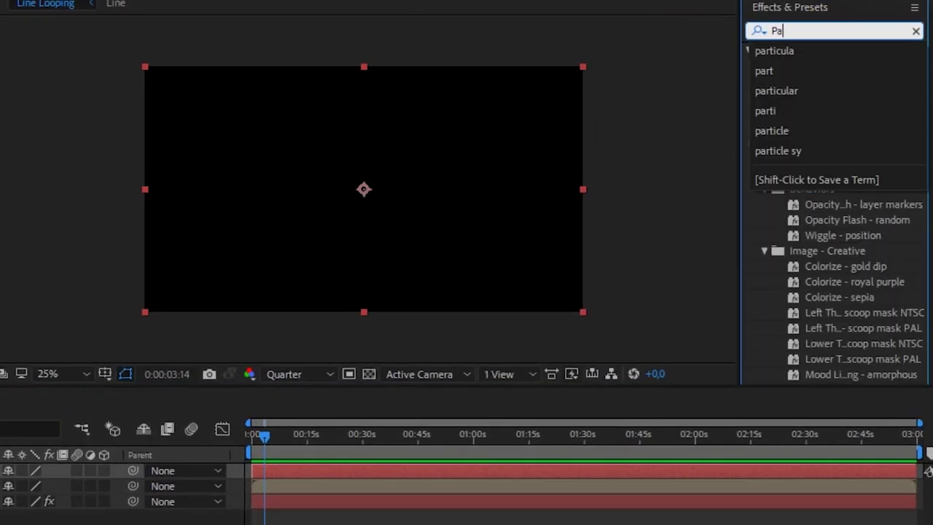
pyautogui.write('rticular')
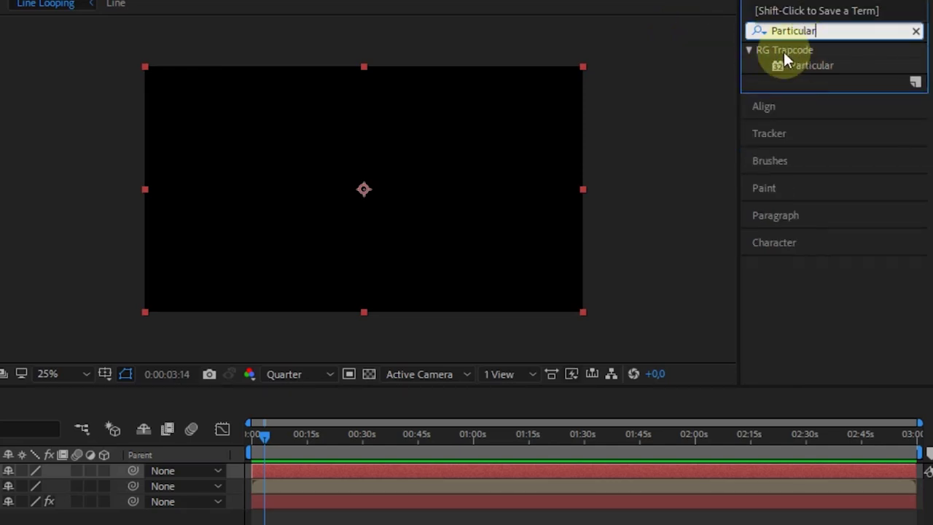
pyautogui.moveTo(806, 65); pyautogui.dragTo(35, 462)
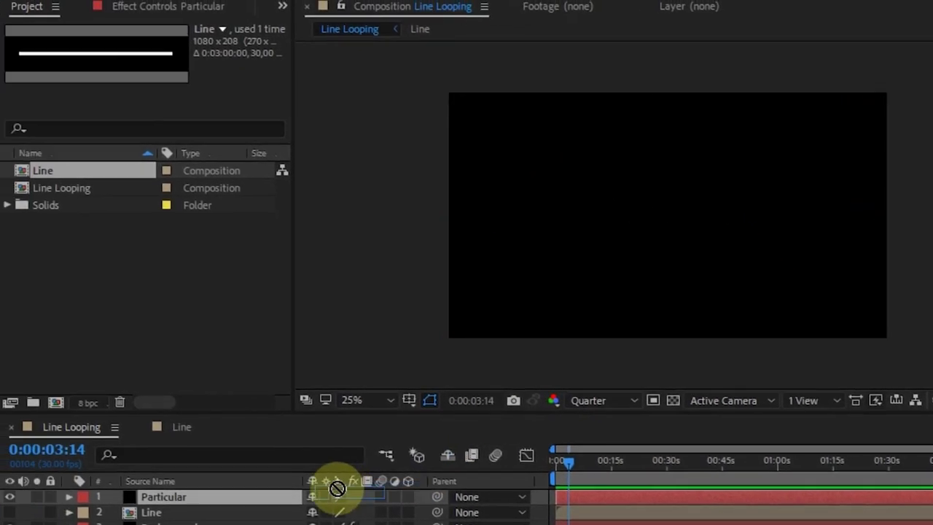
pyautogui.moveTo(337, 488); pyautogui.dragTo(593, 473)
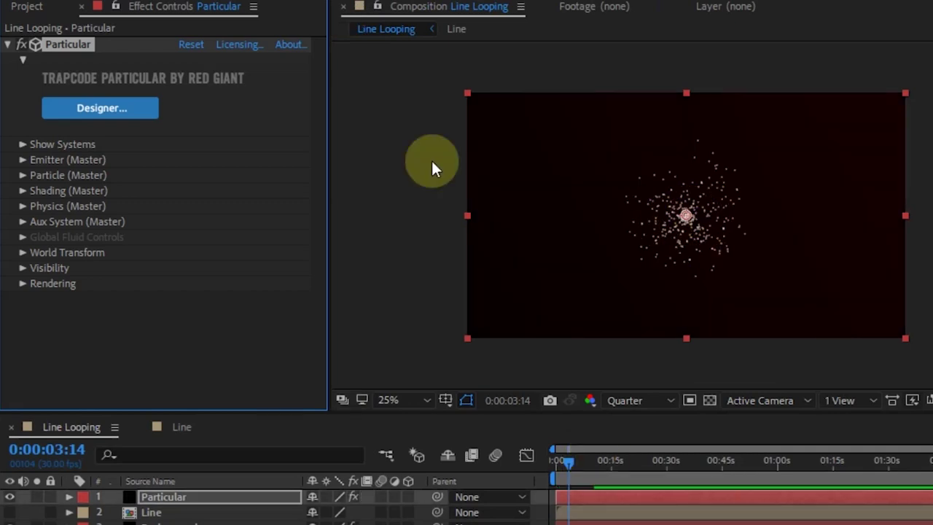
# Step: In Emitter (Master), set 9 particles/sec, Box type, Directional with 0% spread, X Rotation 90
pyautogui.click(23, 160)
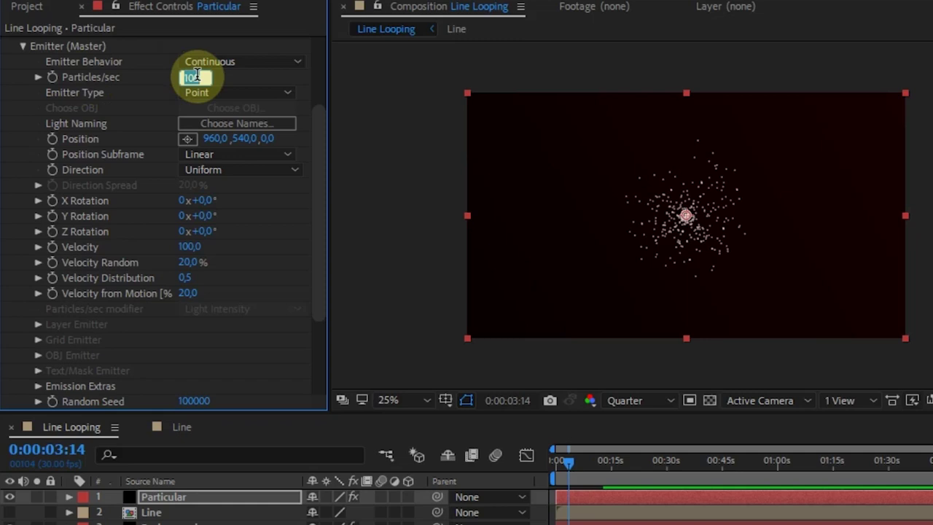
pyautogui.write('9')
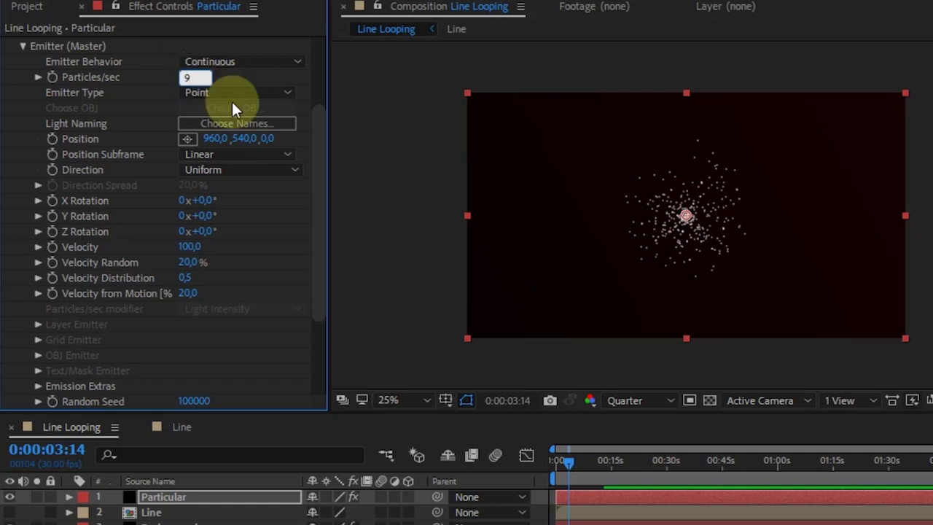
pyautogui.press('Return')
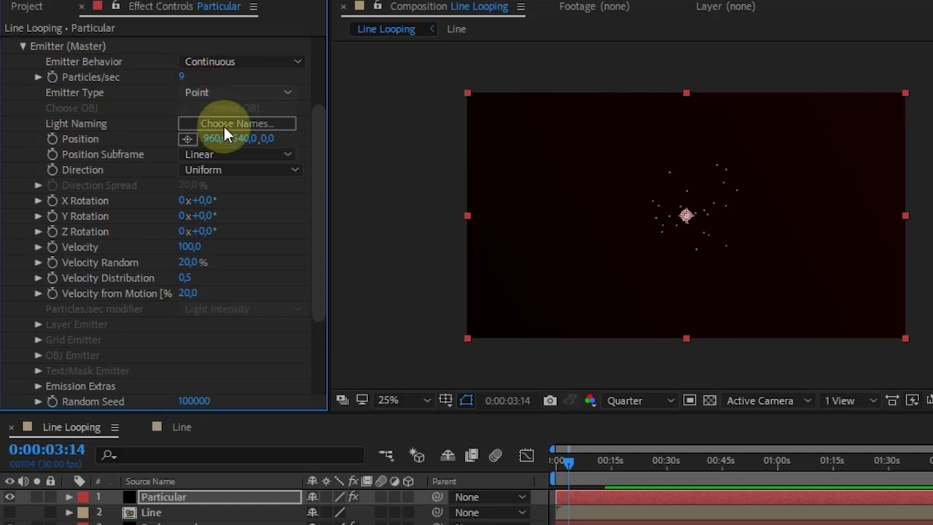
pyautogui.click(215, 93)
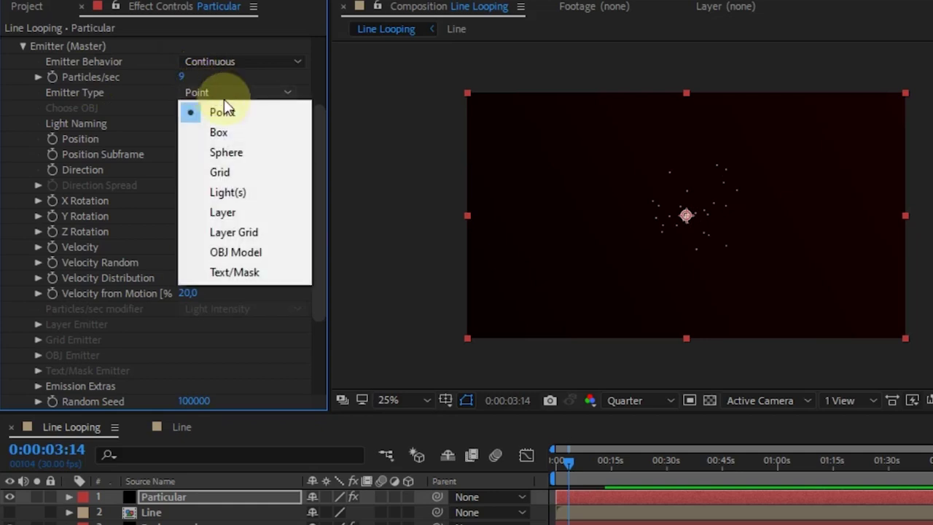
pyautogui.click(230, 132)
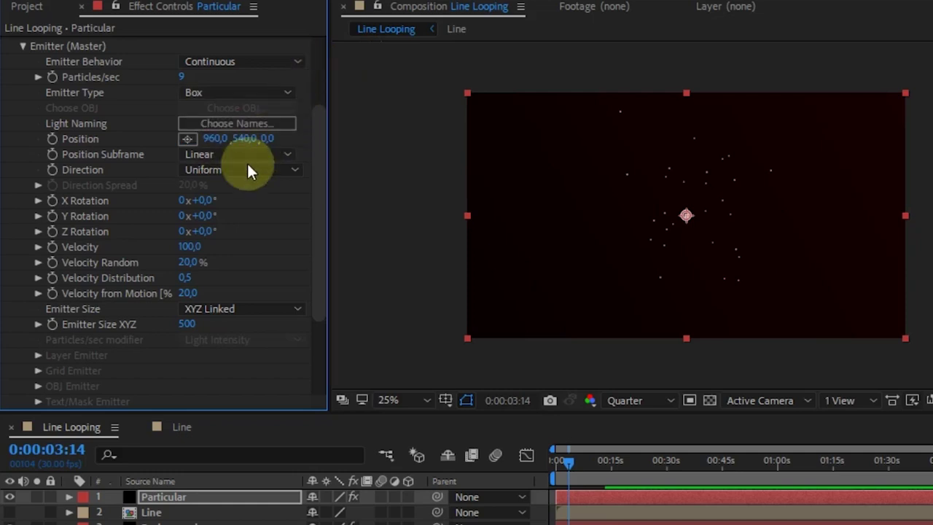
pyautogui.click(294, 168)
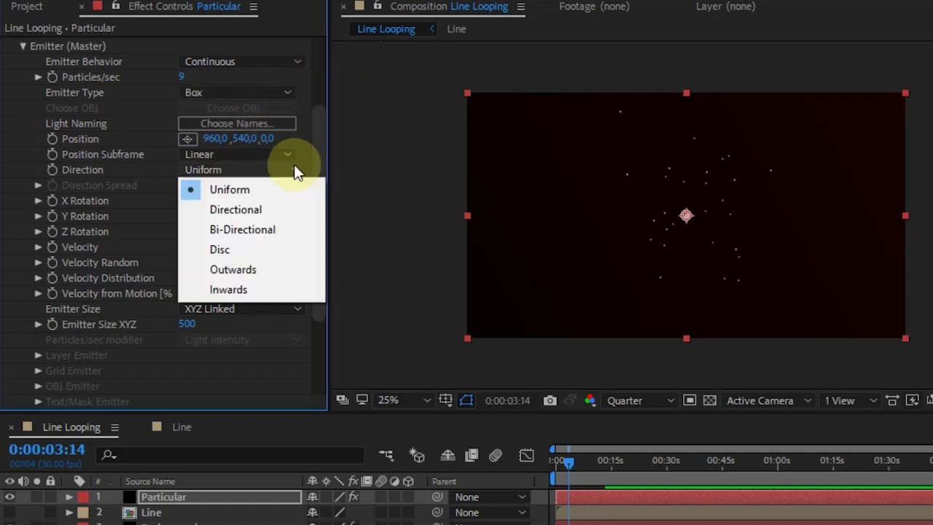
pyautogui.click(251, 209)
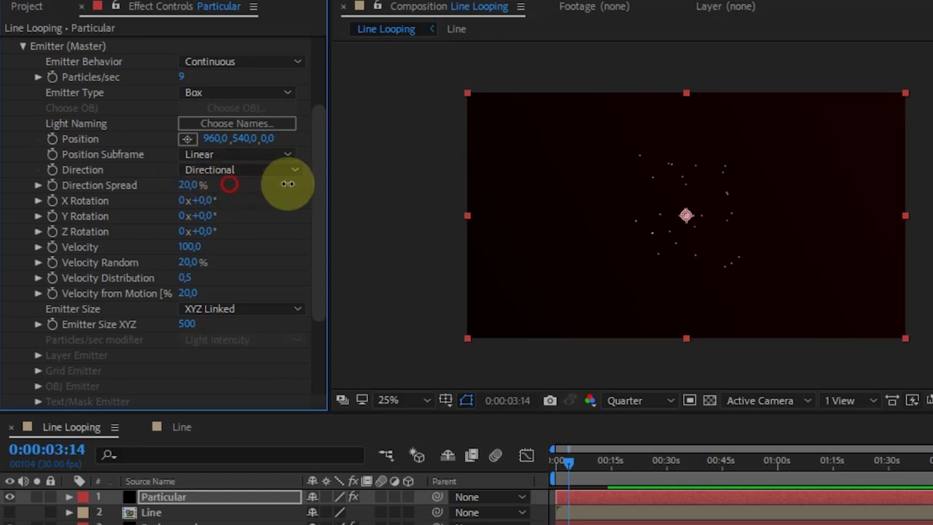
pyautogui.moveTo(293, 184); pyautogui.dragTo(92, 201)
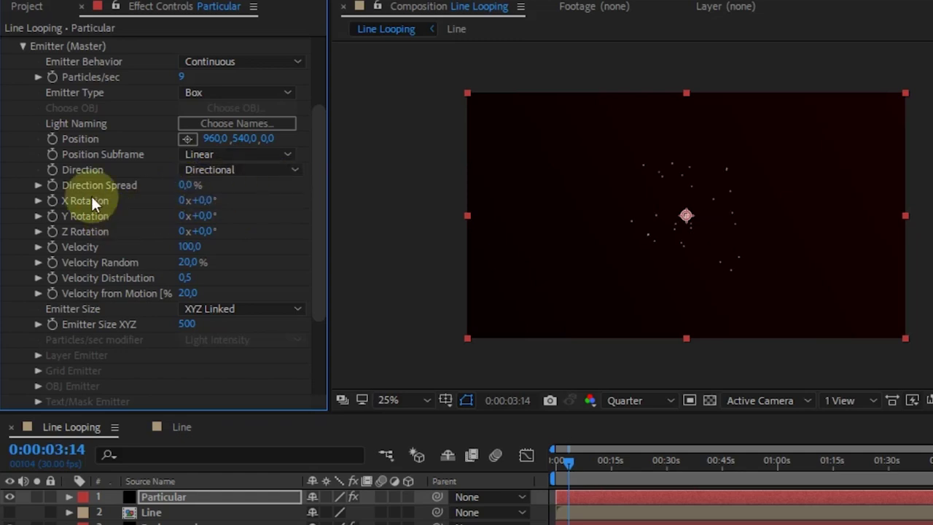
pyautogui.click(214, 195)
pyautogui.write('90')
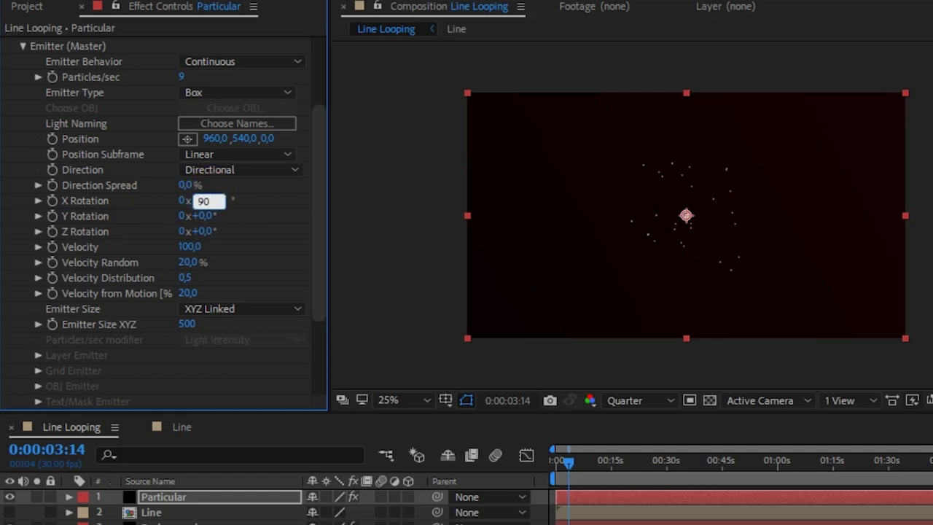
# Step: Set the emitter's X Rotation to 90° and Y Rotation to 45°
pyautogui.press('Return')
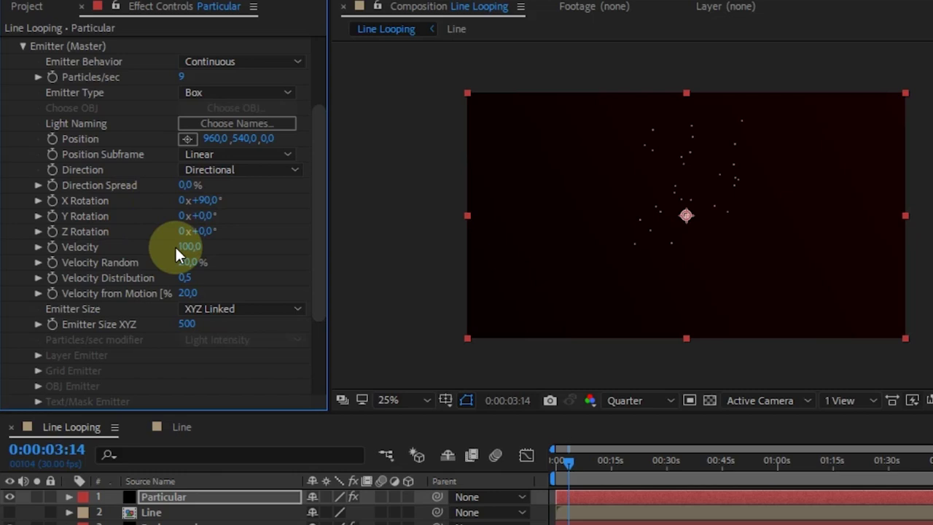
pyautogui.click(206, 218)
pyautogui.write('45')
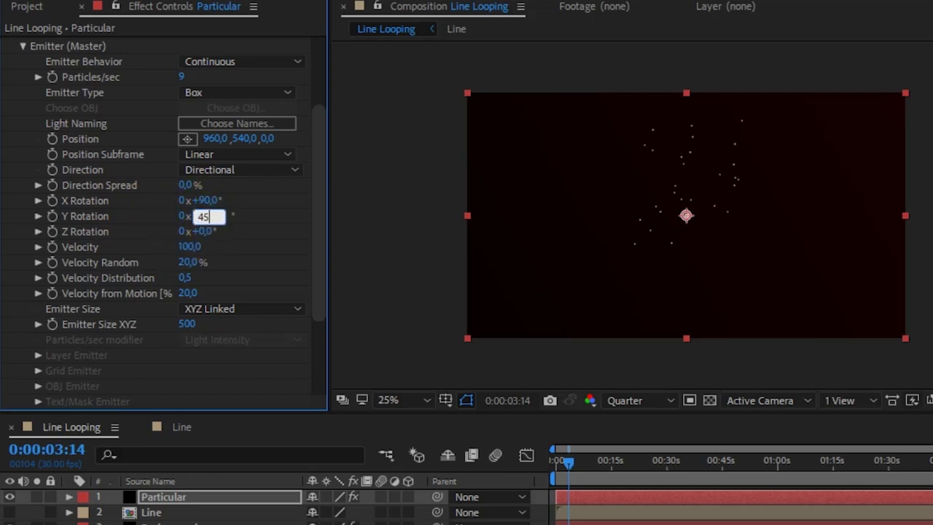
pyautogui.press('Return')
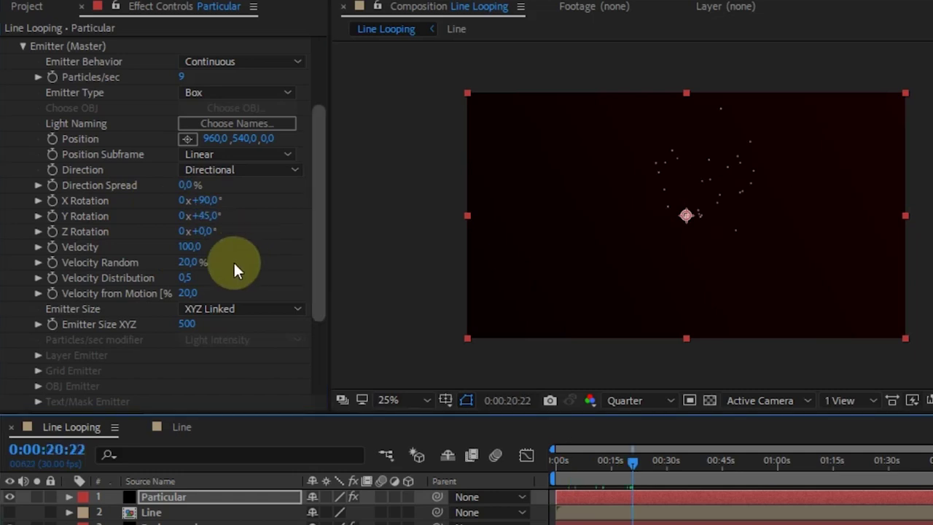
# Step: Raise the emitter Velocity to 365
pyautogui.click(188, 247)
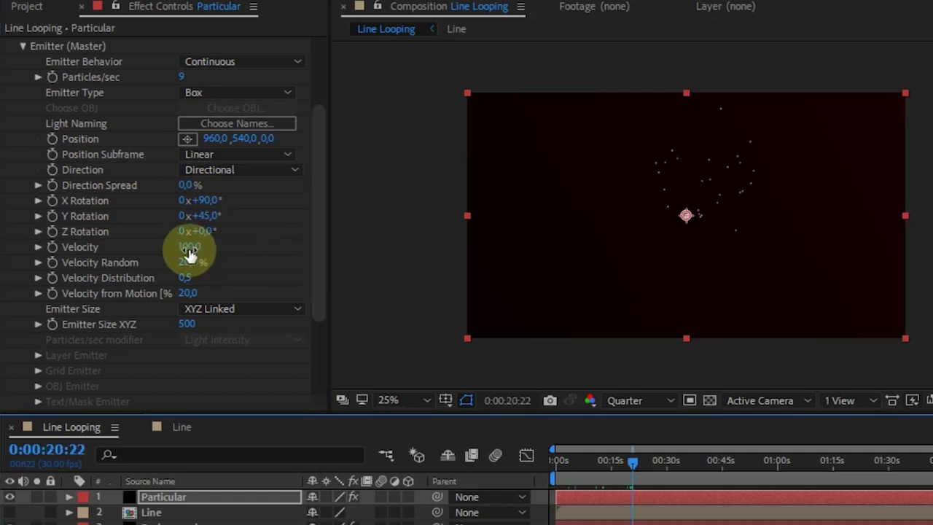
pyautogui.write('30')
pyautogui.press('BackSpace')
pyautogui.write('60')
pyautogui.press('BackSpace')
pyautogui.write('5')
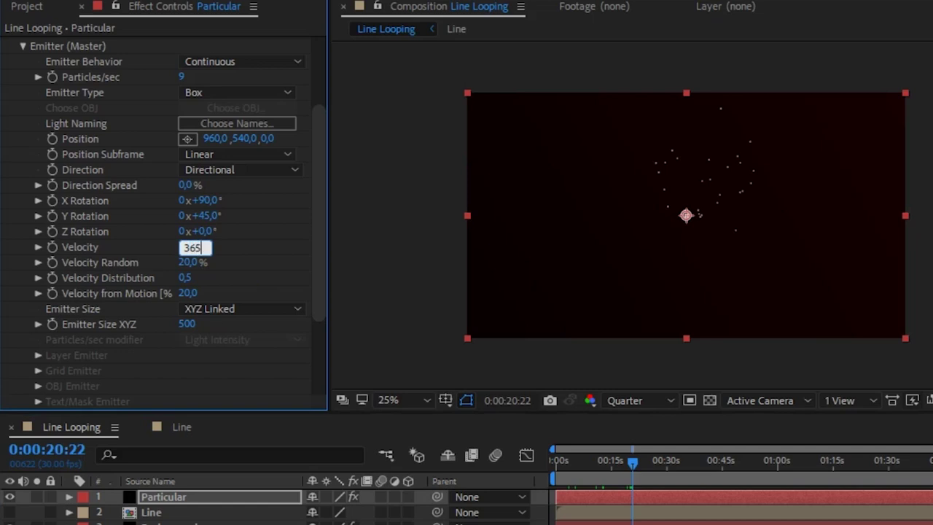
pyautogui.press('Return')
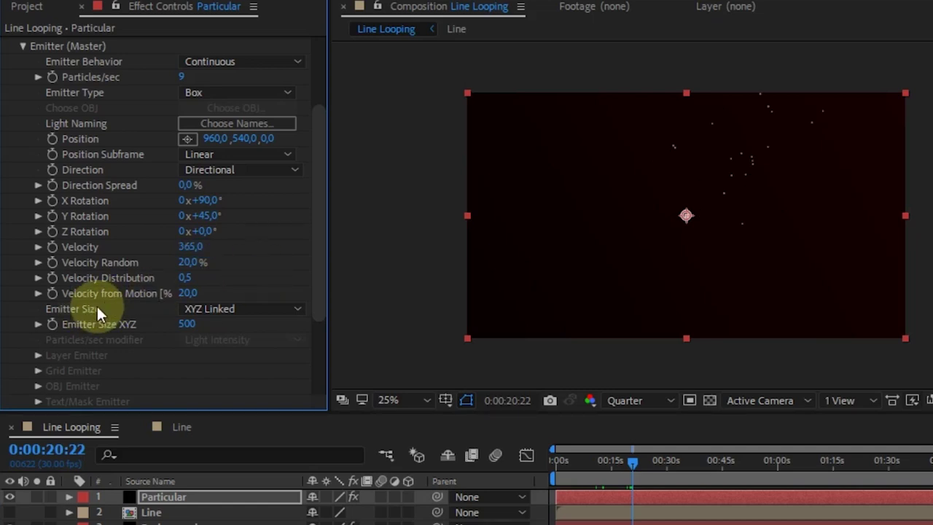
# Step: Switch Emitter Size to XYZ Individual and set Emitter Size X to 2000
pyautogui.click(226, 309)
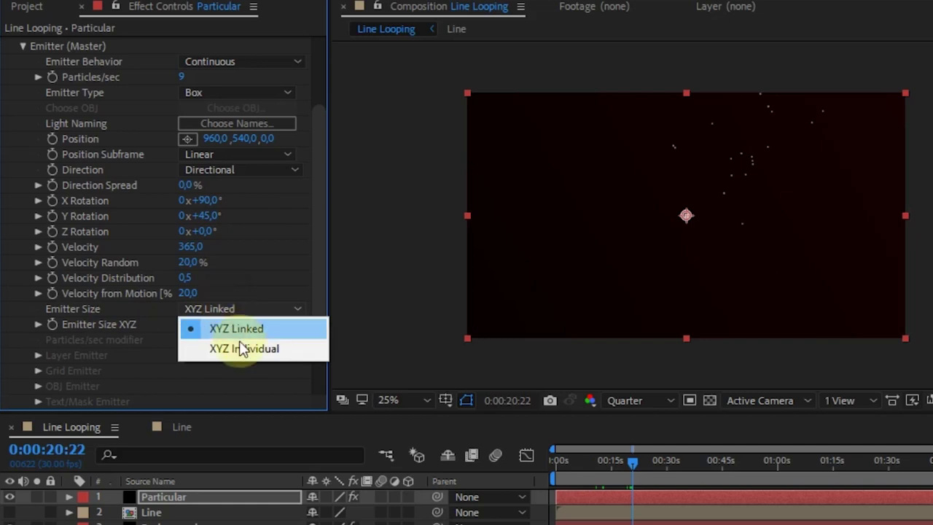
pyautogui.click(241, 349)
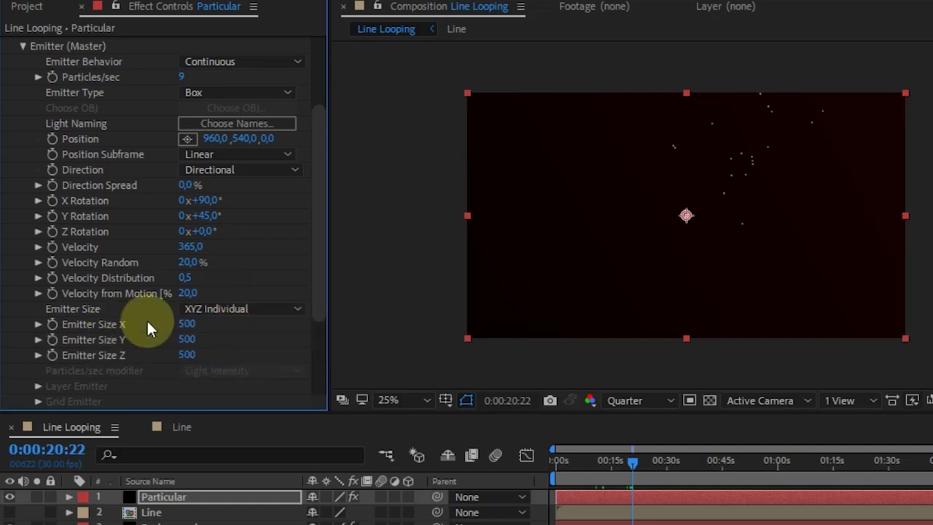
pyautogui.click(188, 324)
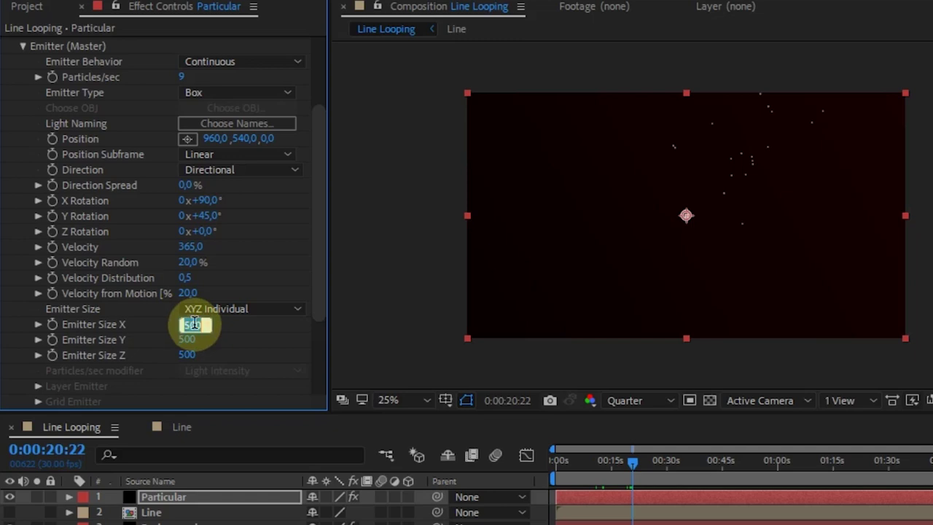
pyautogui.write('2000')
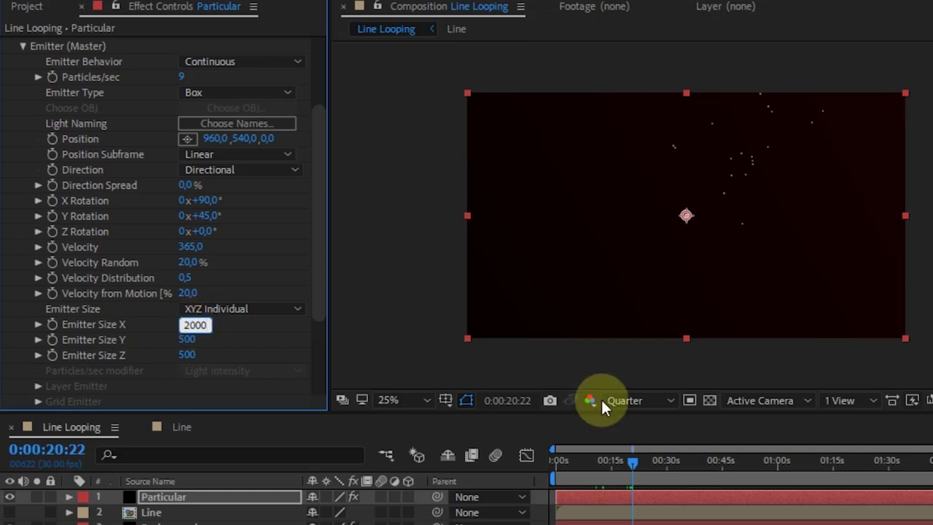
pyautogui.press('Return')
pyautogui.moveTo(626, 458)
pyautogui.mouseDown()
pyautogui.moveTo(572, 461)
pyautogui.moveTo(627, 460)
pyautogui.mouseUp()
# Step: Pick the emitter Position at the comp's bottom-left corner and preview the drifting particles
pyautogui.click(188, 138)
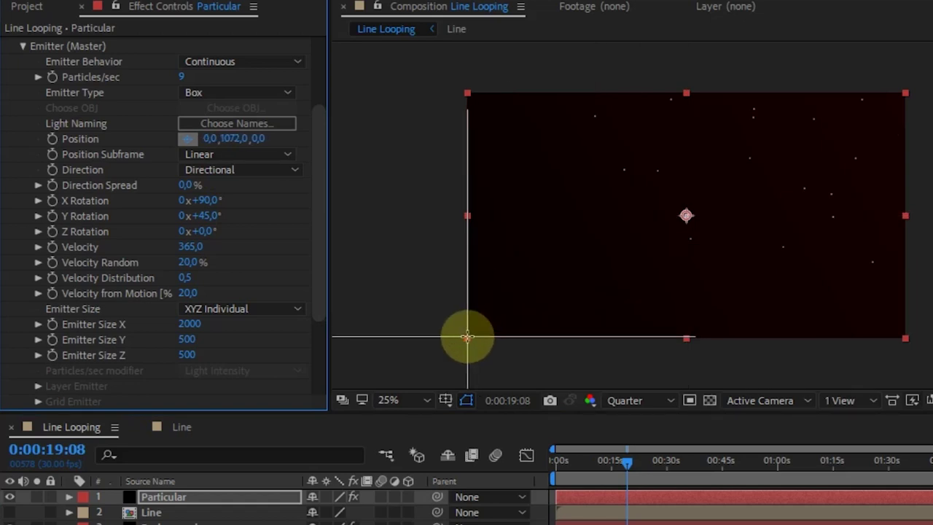
pyautogui.click(467, 337)
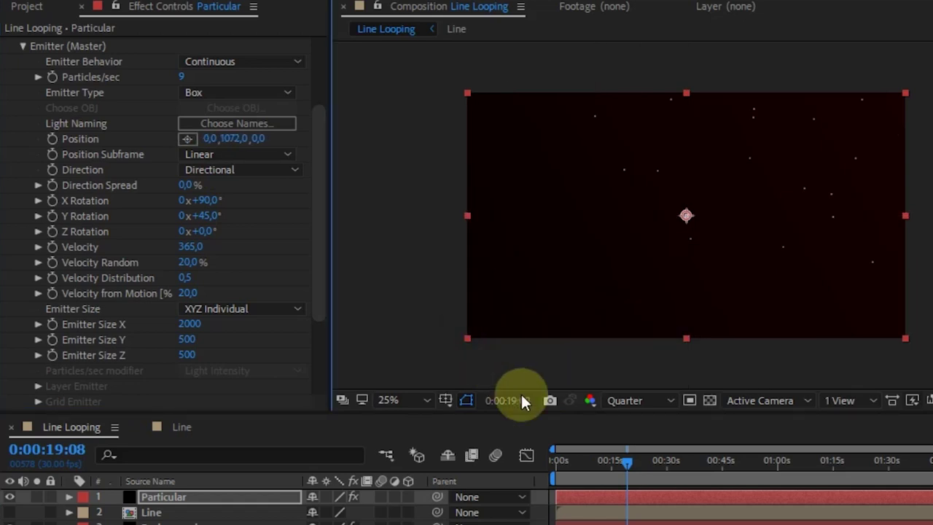
pyautogui.click(587, 461)
pyautogui.press('space')
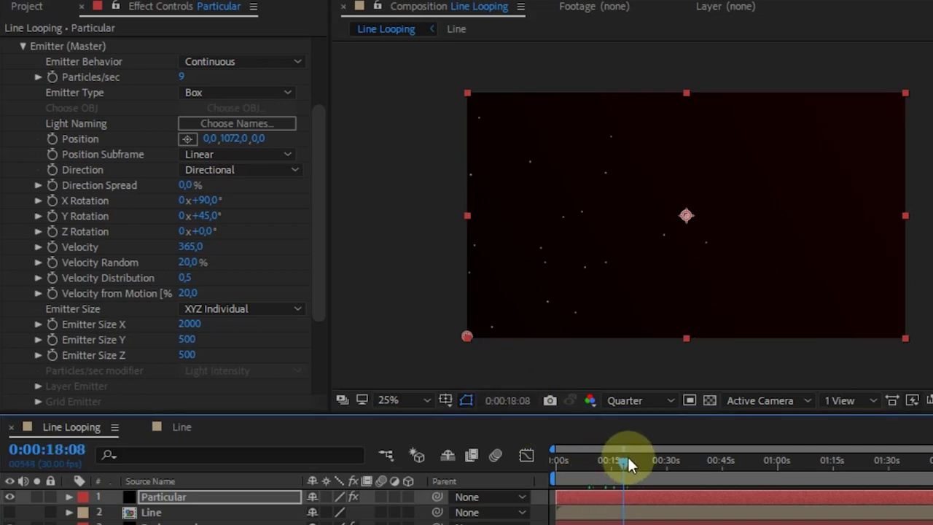
pyautogui.click(24, 45)
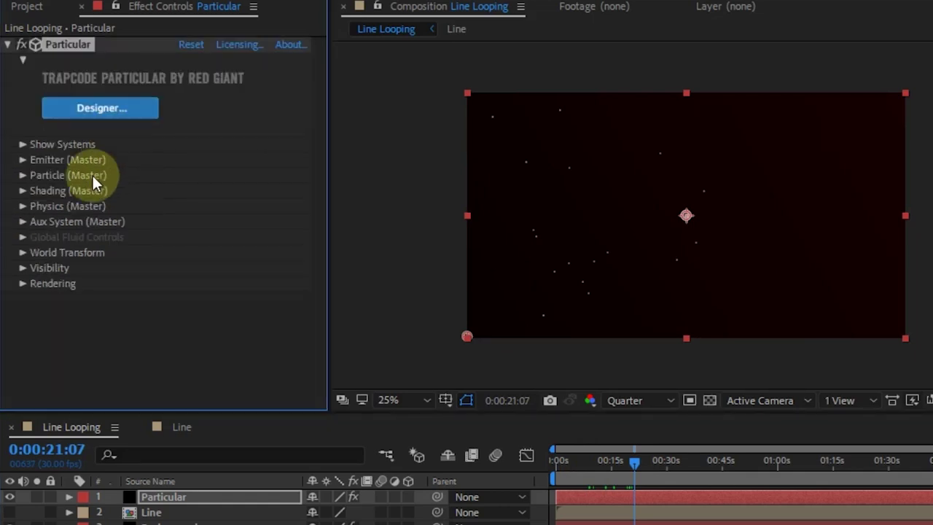
# Step: Expand Particle (Master) and set Life [sec] to 10
pyautogui.click(22, 175)
pyautogui.scroll(-3, 90, 187)
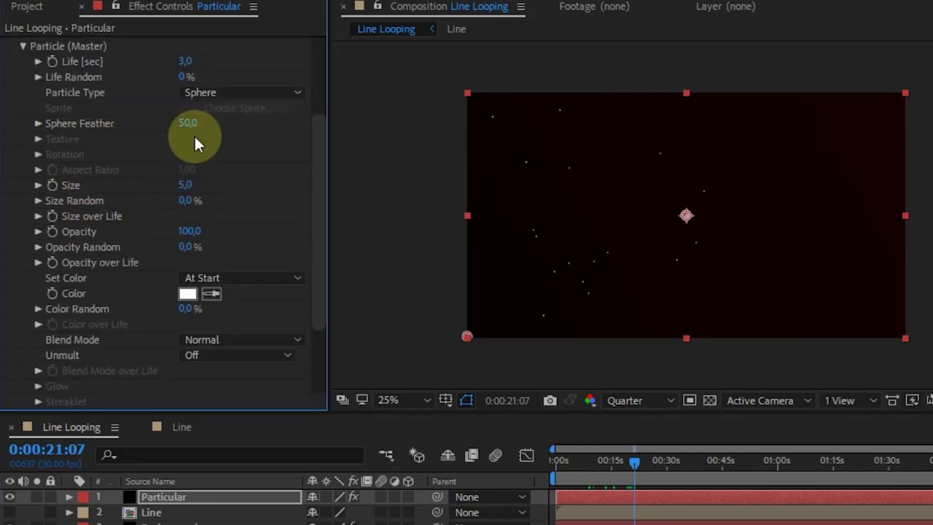
pyautogui.click(185, 62)
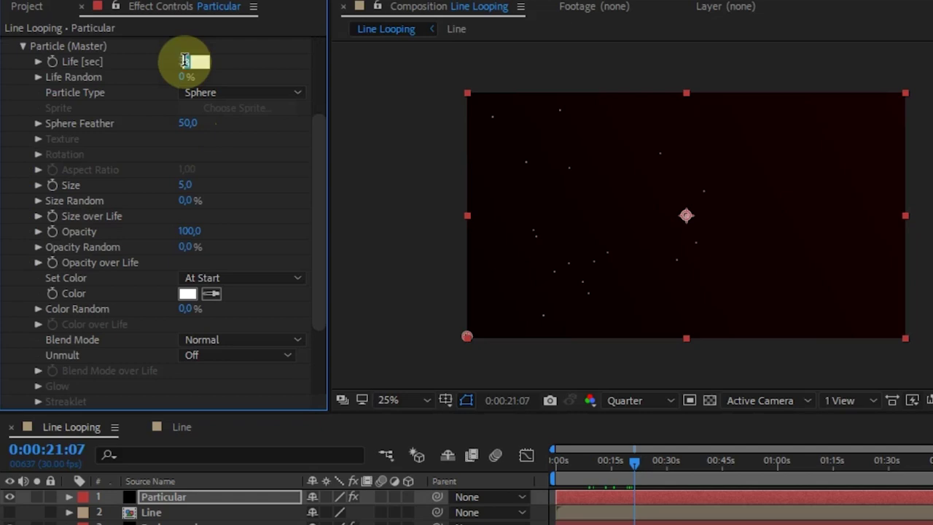
pyautogui.write('10')
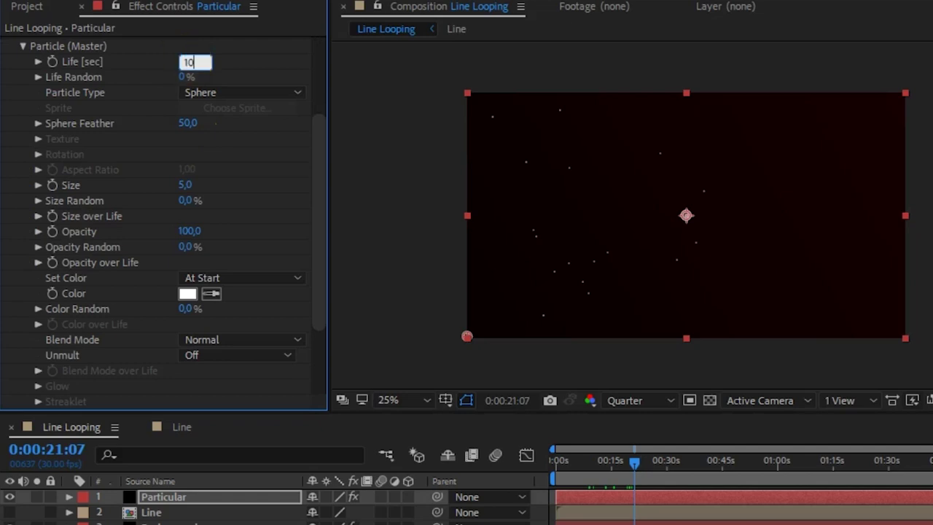
pyautogui.press('Return')
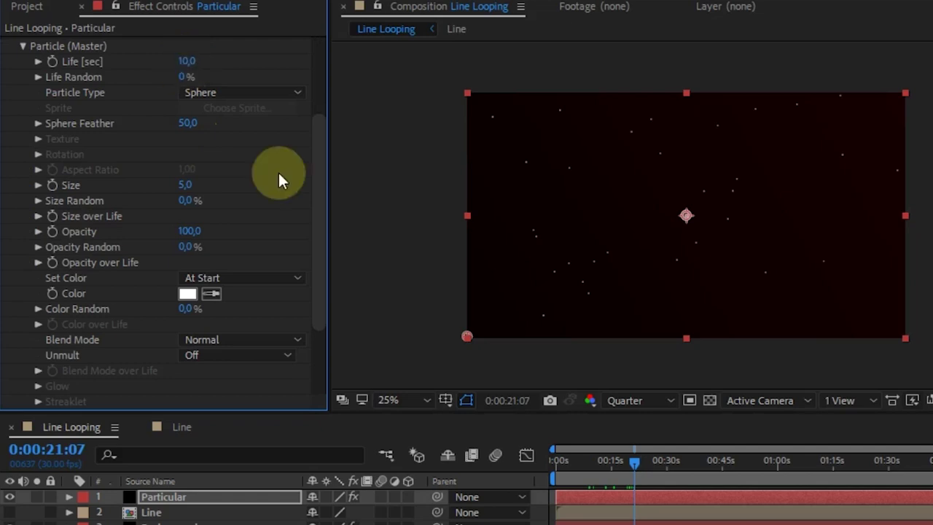
# Step: Change Particle Type to Sprite Colorize and expand the Texture settings
pyautogui.click(262, 92)
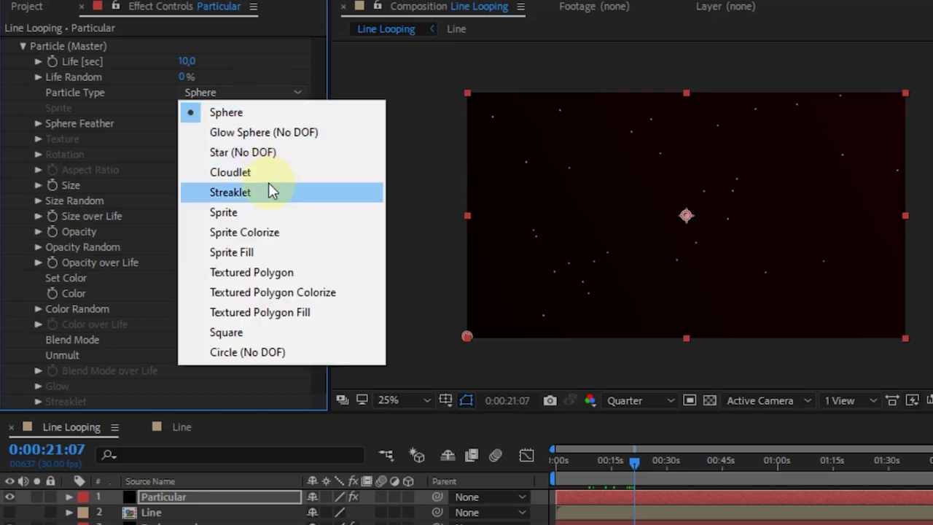
pyautogui.click(271, 237)
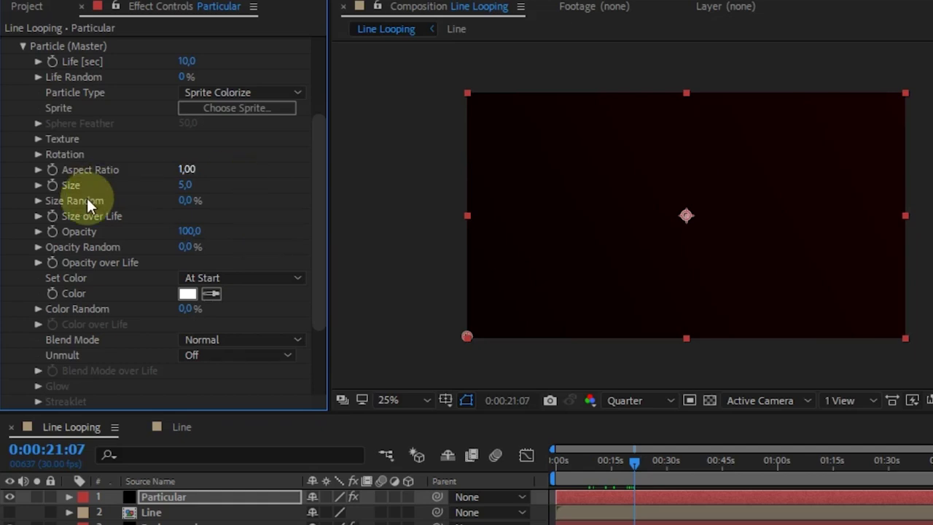
pyautogui.click(36, 138)
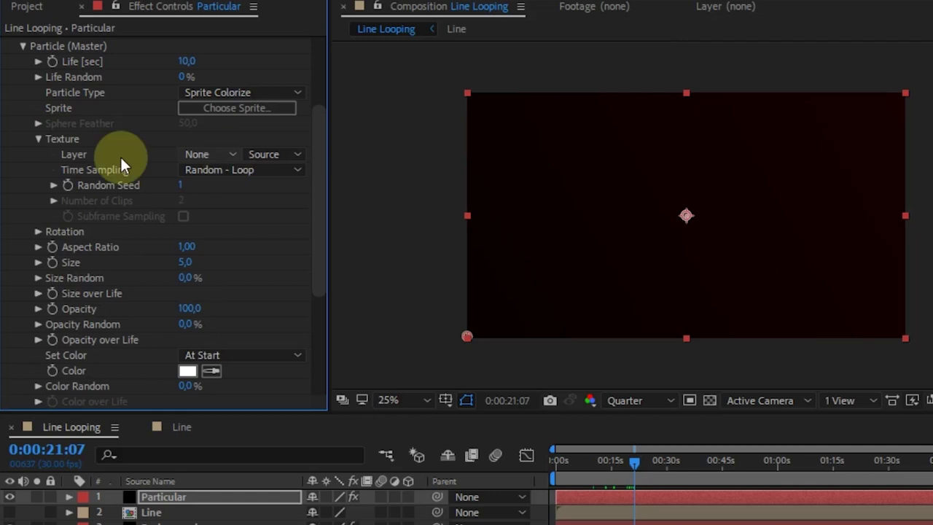
pyautogui.click(198, 153)
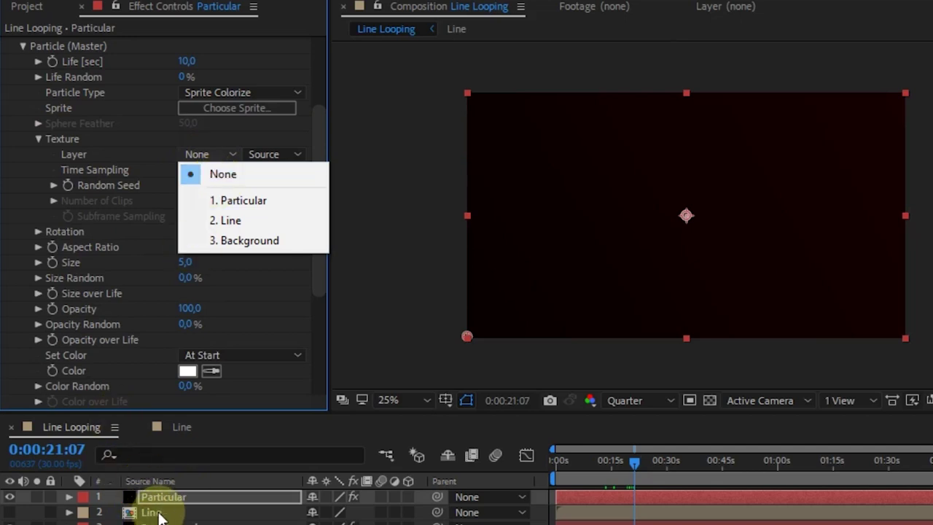
# Step: Set the Texture Layer to 2. Line and scrub the timeline to check the particles
pyautogui.click(242, 222)
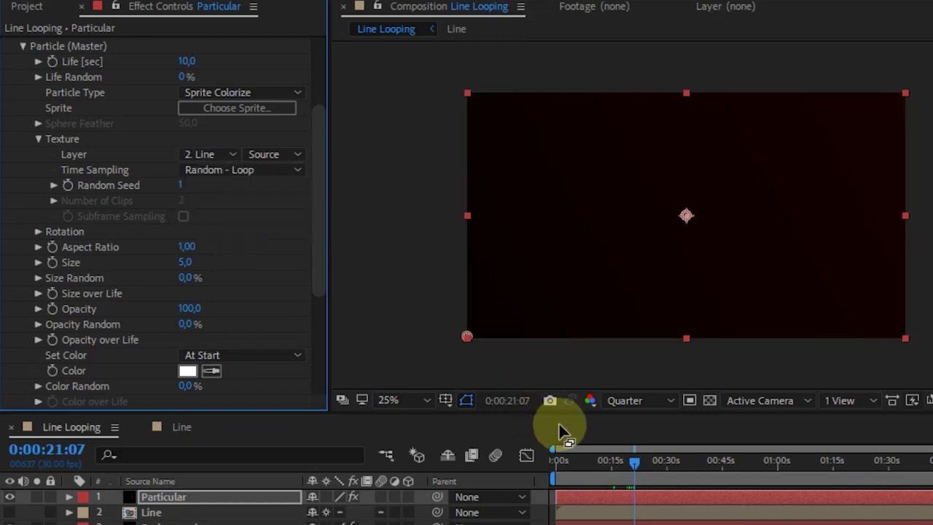
pyautogui.click(632, 457)
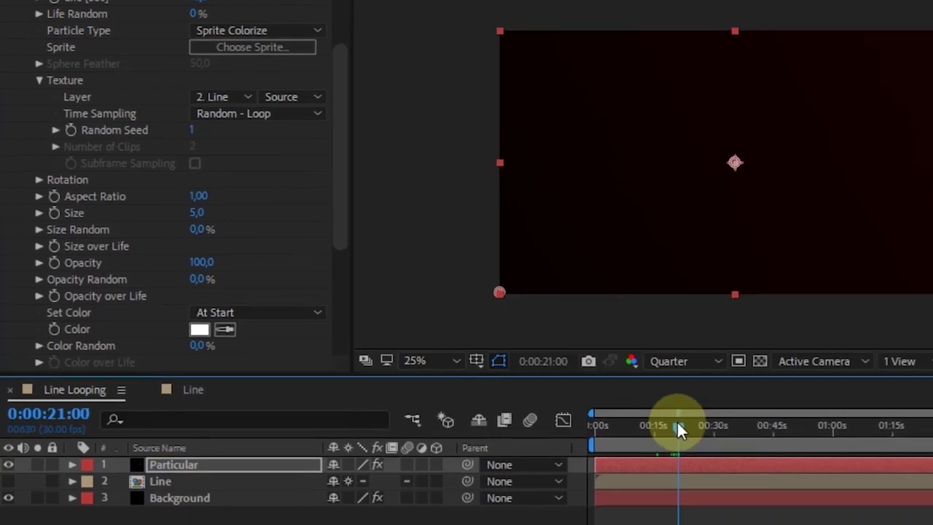
pyautogui.moveTo(677, 430); pyautogui.dragTo(693, 424)
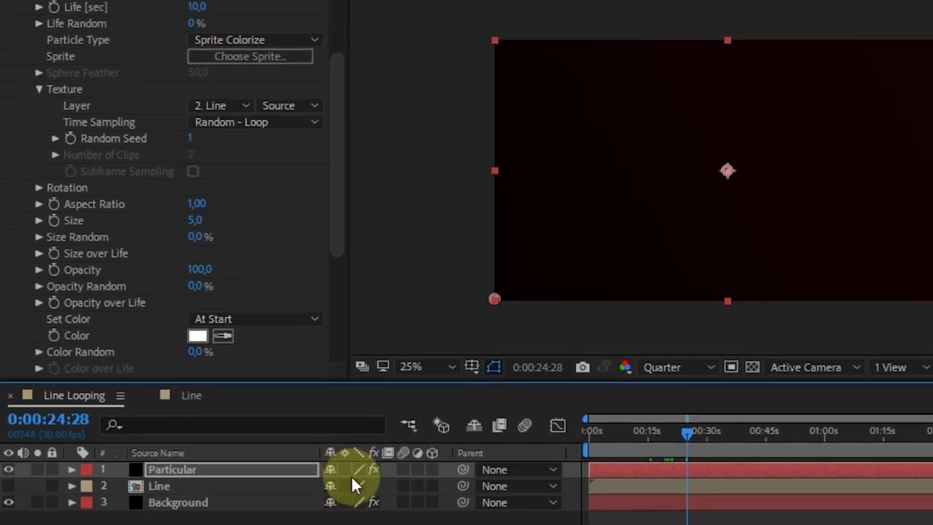
pyautogui.click(193, 218)
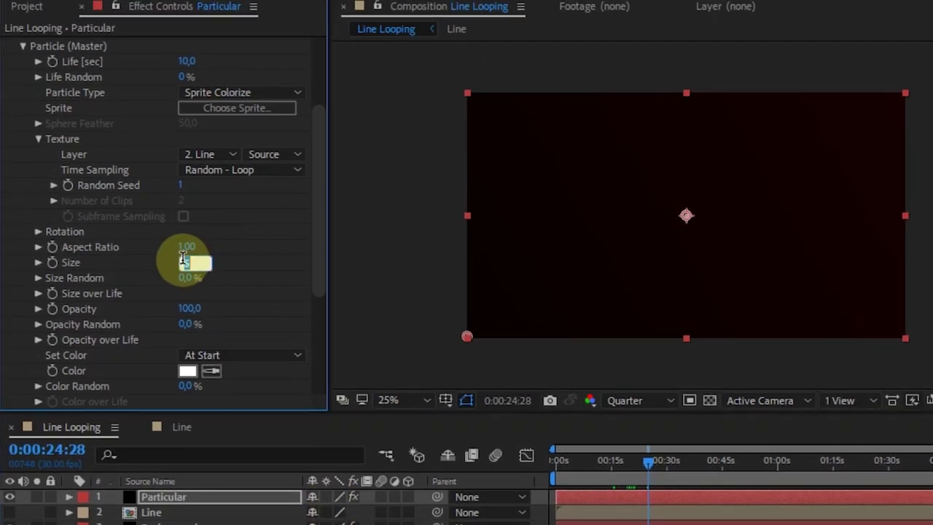
# Step: Set particle Size to 200 and Size Random to 50%
pyautogui.write('200')
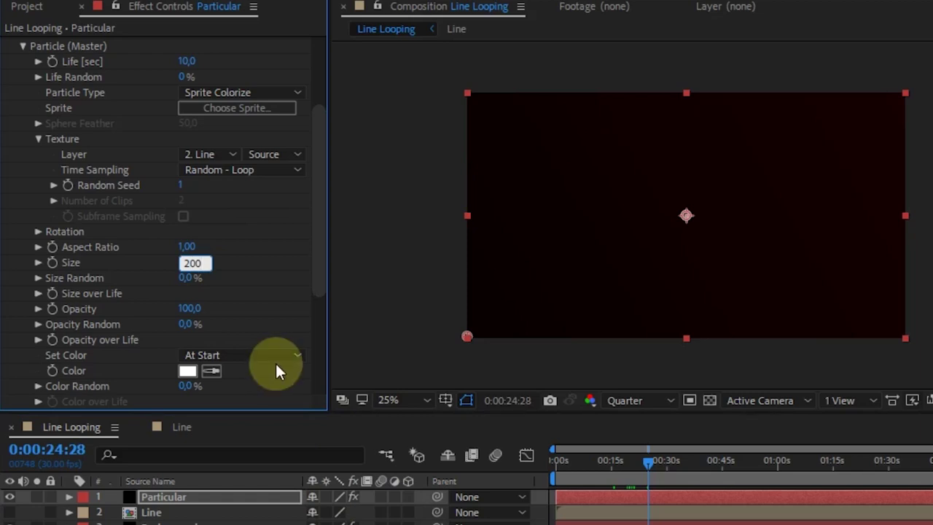
pyautogui.press('Return')
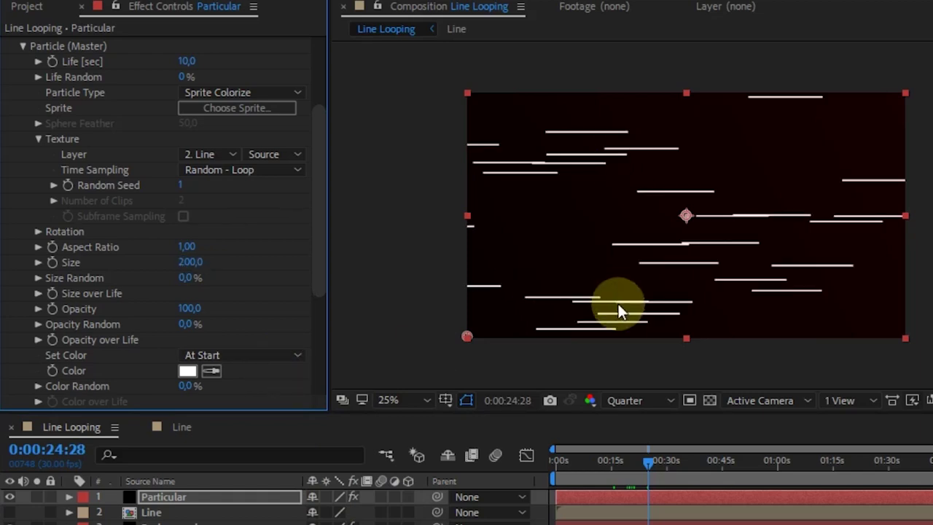
pyautogui.click(187, 278)
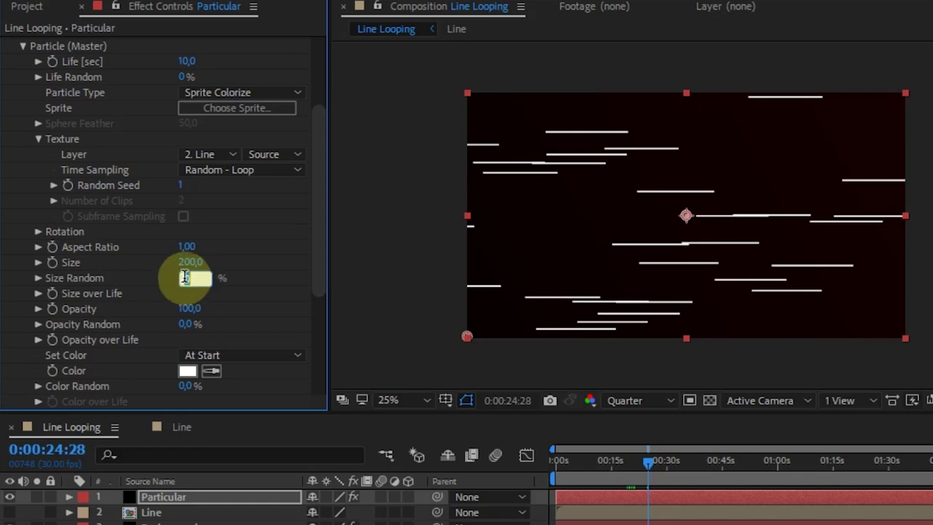
pyautogui.write('50')
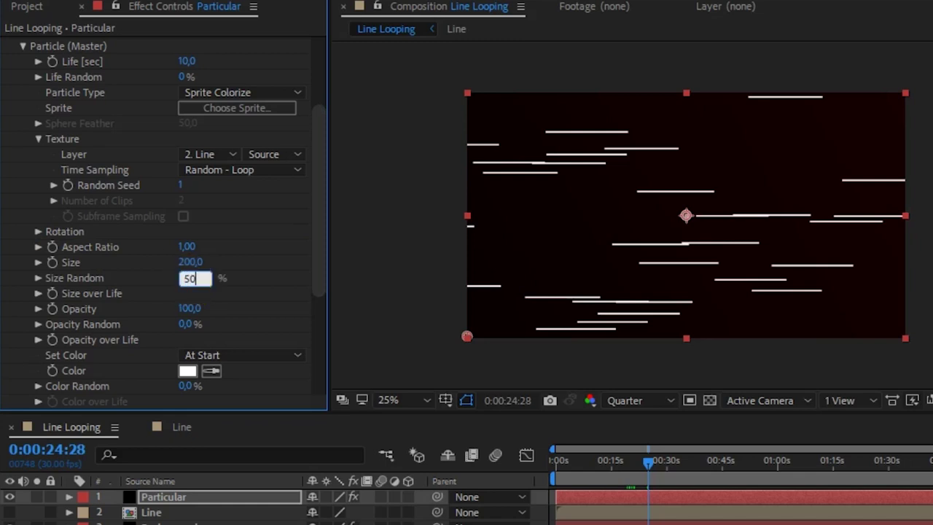
pyautogui.click(233, 301)
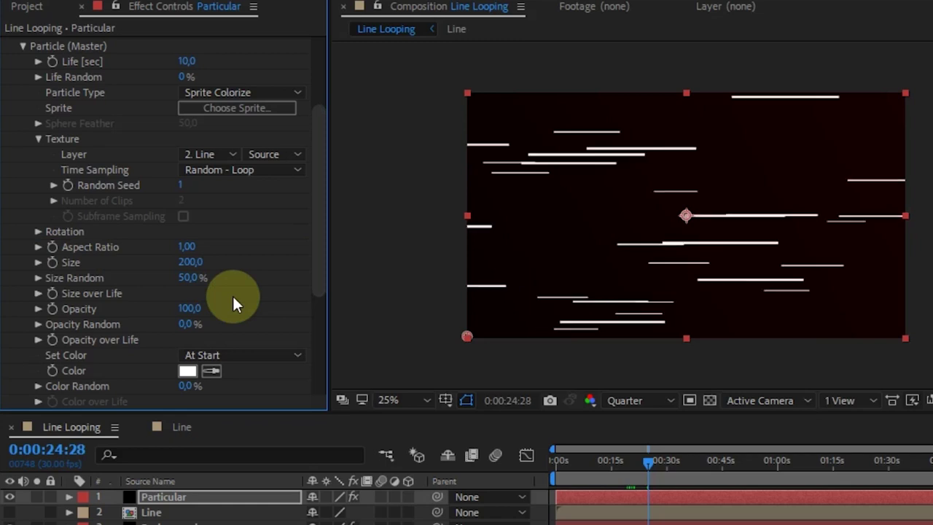
pyautogui.click(323, 228)
pyautogui.moveTo(323, 226); pyautogui.dragTo(309, 296)
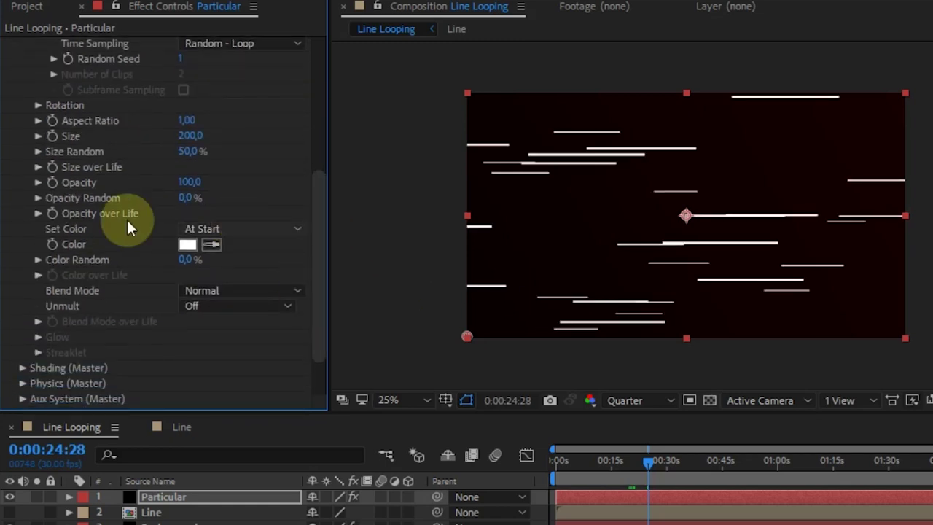
# Step: Set colour mode to Random from Gradient and remove the yellow, green and blue gradient stops
pyautogui.click(226, 228)
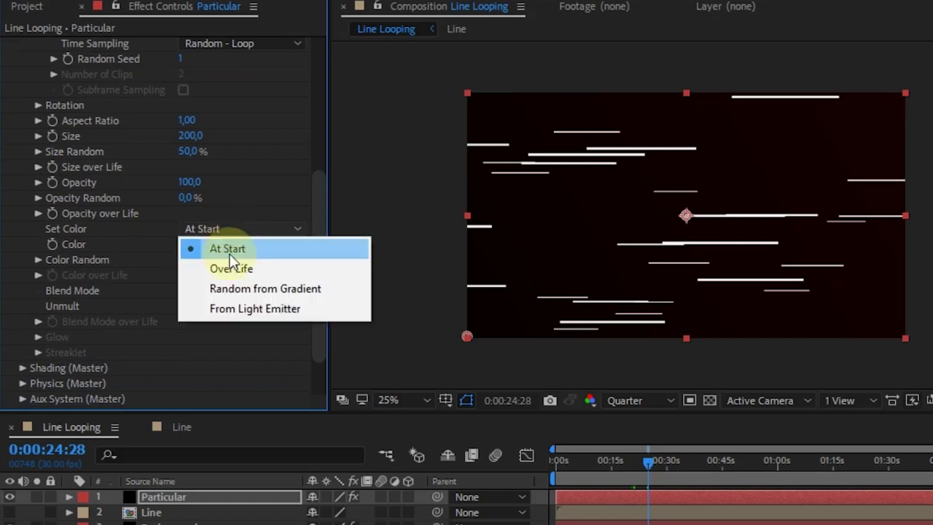
pyautogui.click(238, 287)
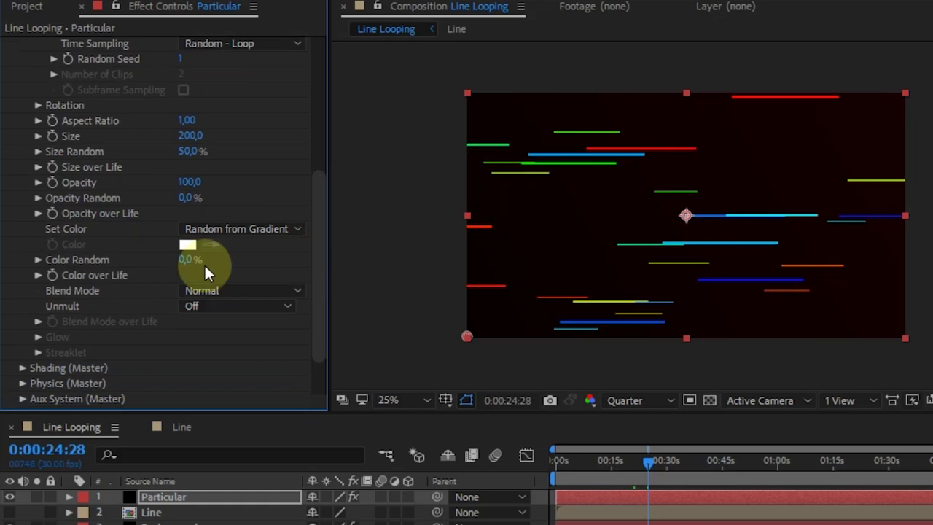
pyautogui.click(38, 275)
pyautogui.scroll(-2, 74, 290)
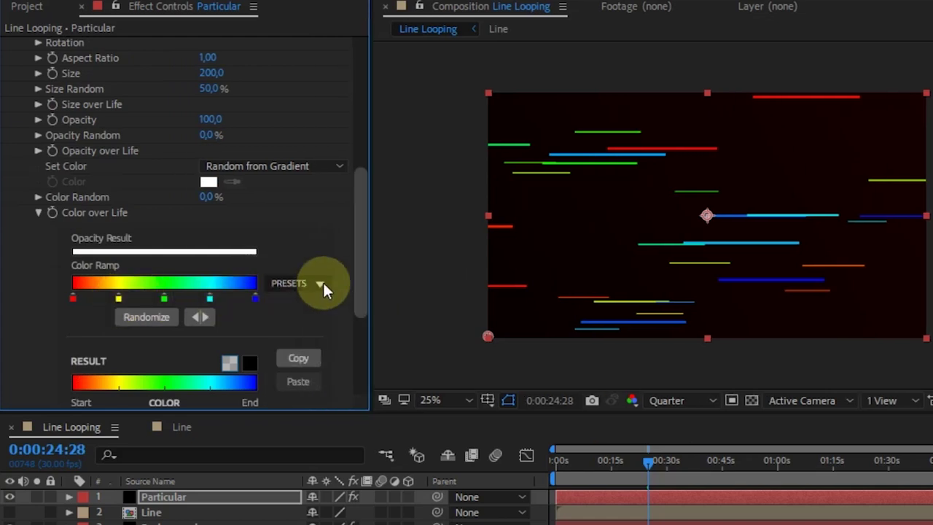
pyautogui.moveTo(298, 282)
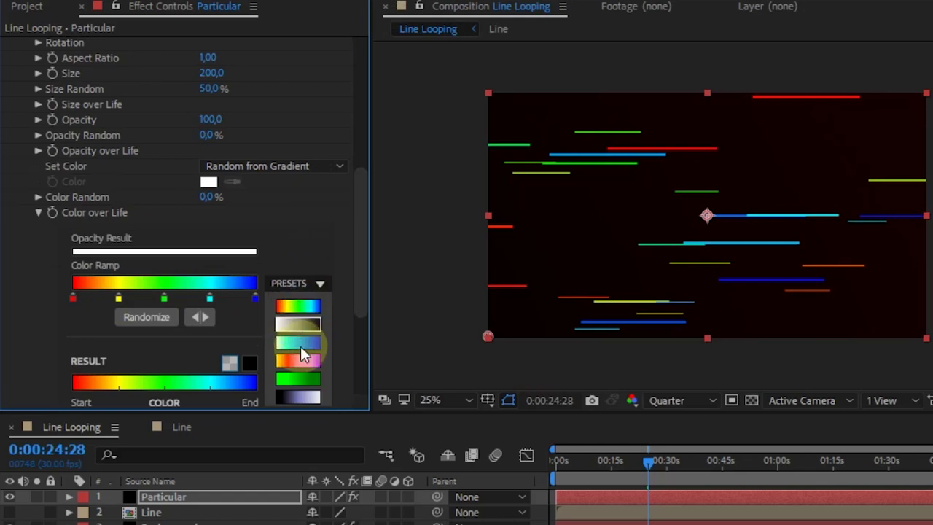
pyautogui.moveTo(358, 285); pyautogui.dragTo(357, 306)
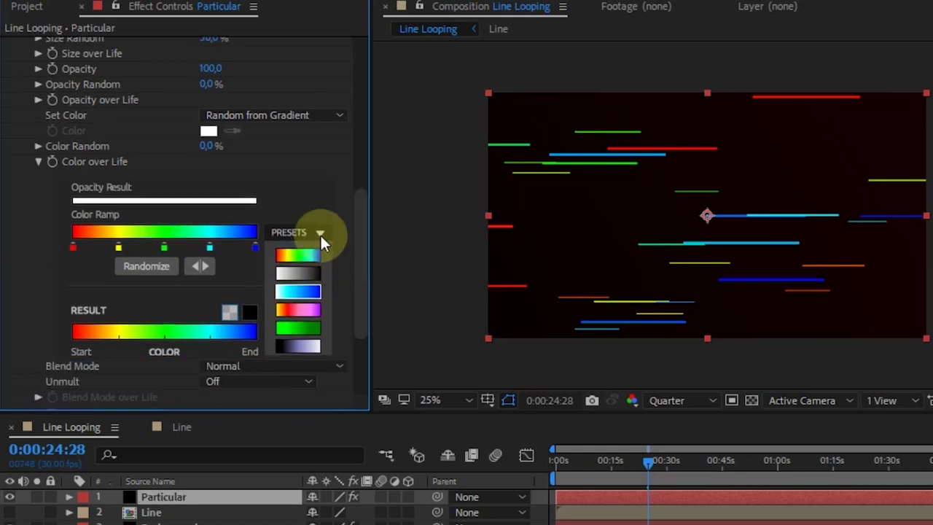
pyautogui.click(300, 230)
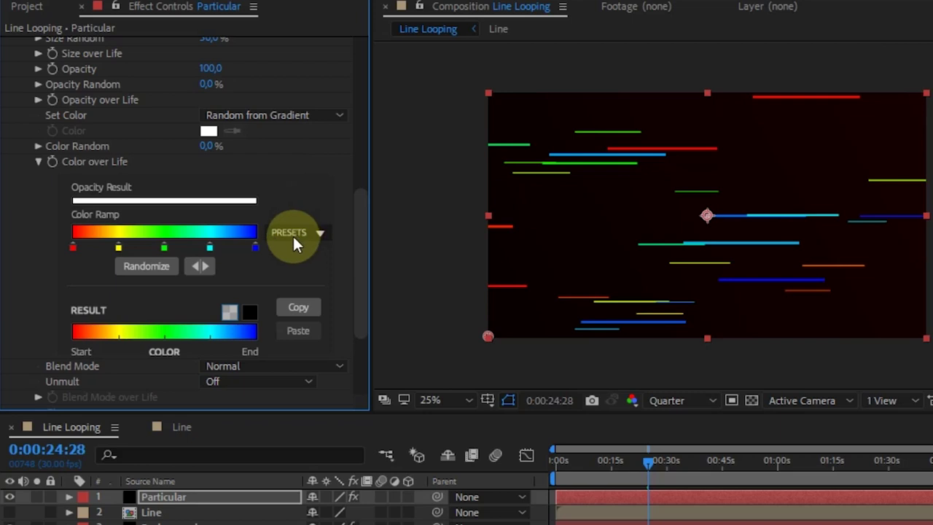
pyautogui.moveTo(118, 248); pyautogui.dragTo(109, 370)
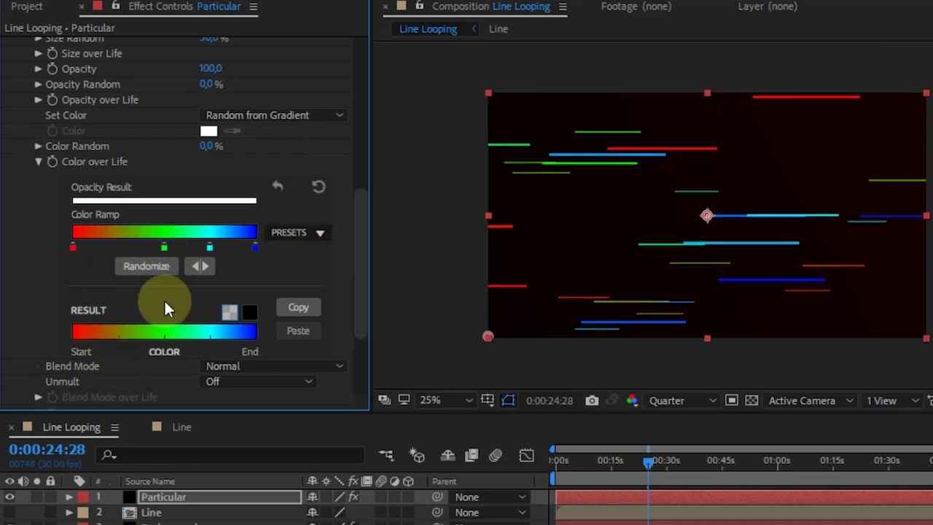
pyautogui.moveTo(167, 293); pyautogui.dragTo(169, 291)
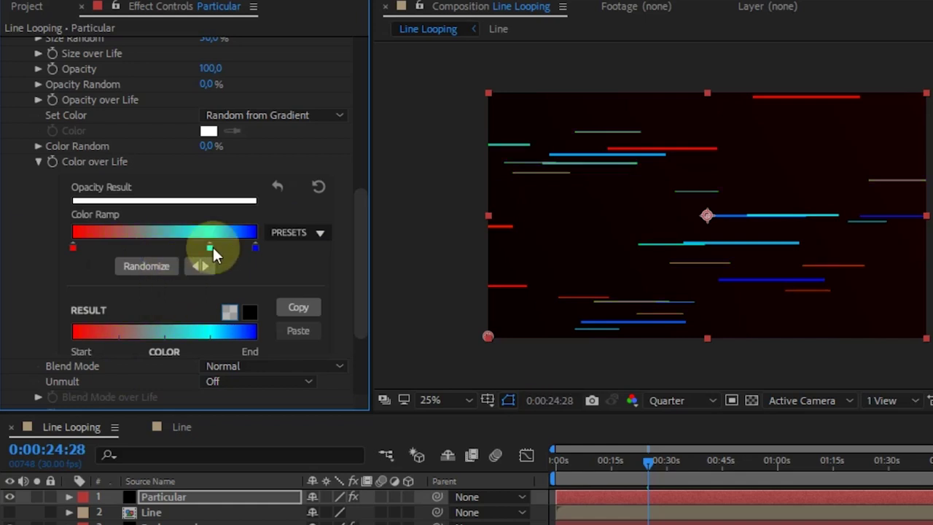
pyautogui.moveTo(253, 246); pyautogui.dragTo(237, 290)
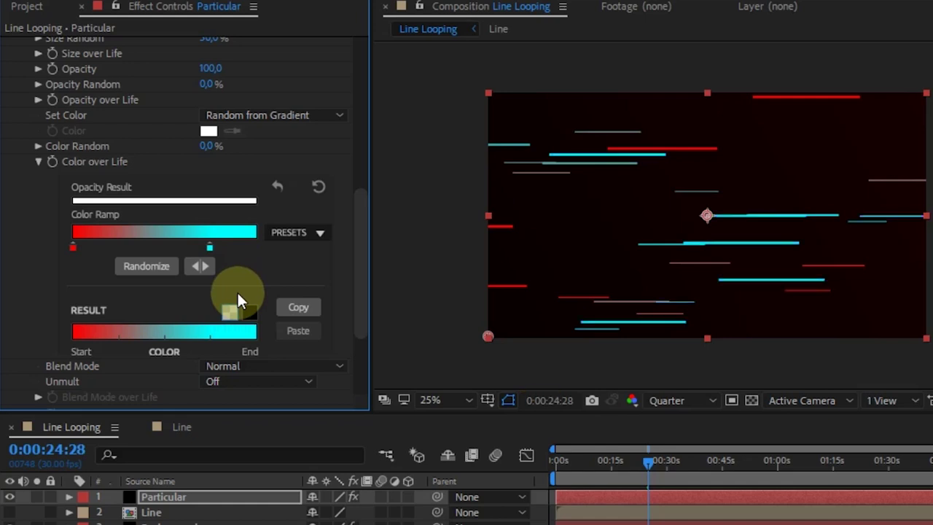
# Step: Build the Color over Life ramp as half red, half cyan with stops at each side
pyautogui.moveTo(127, 247); pyautogui.dragTo(175, 248)
pyautogui.click(214, 242)
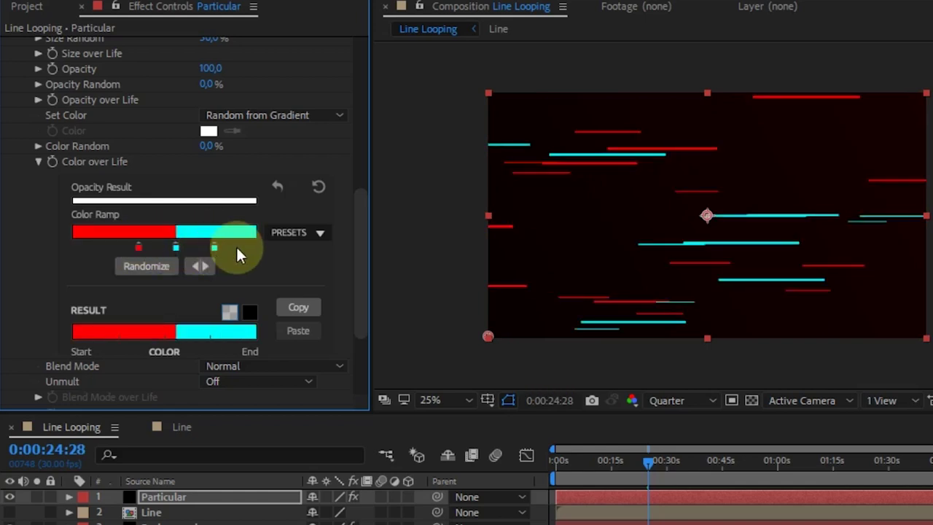
pyautogui.moveTo(178, 247)
pyautogui.mouseDown()
pyautogui.moveTo(168, 246)
pyautogui.moveTo(176, 247)
pyautogui.mouseUp()
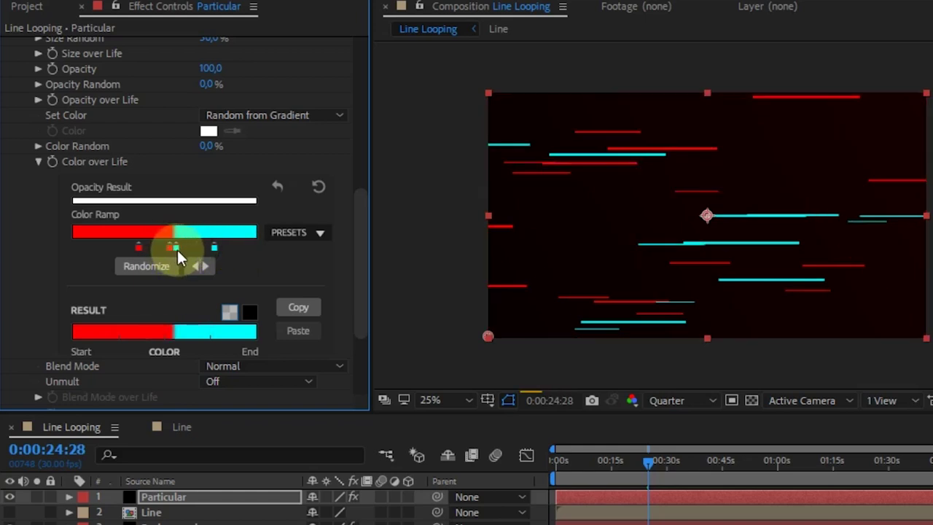
pyautogui.click(107, 246)
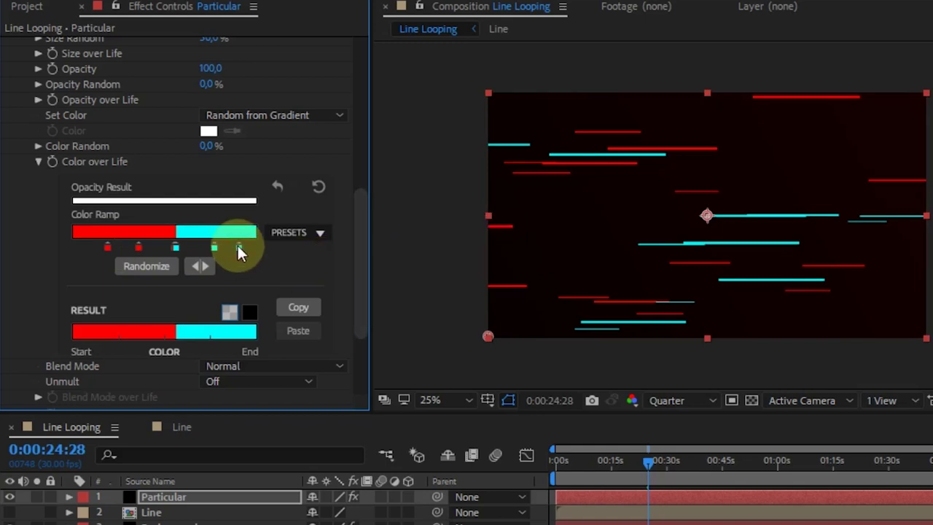
pyautogui.moveTo(214, 248); pyautogui.dragTo(208, 251)
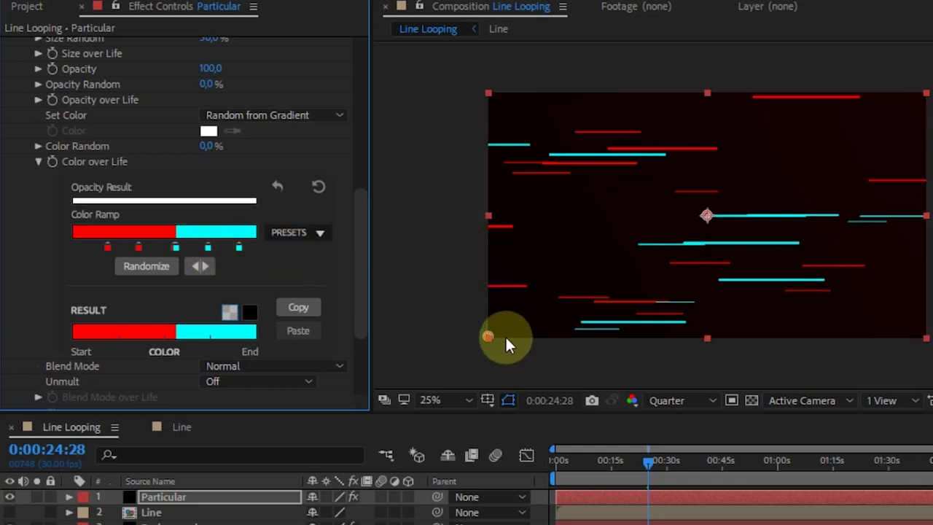
pyautogui.scroll(-1, 344, 348)
pyautogui.scroll(-1, 346, 292)
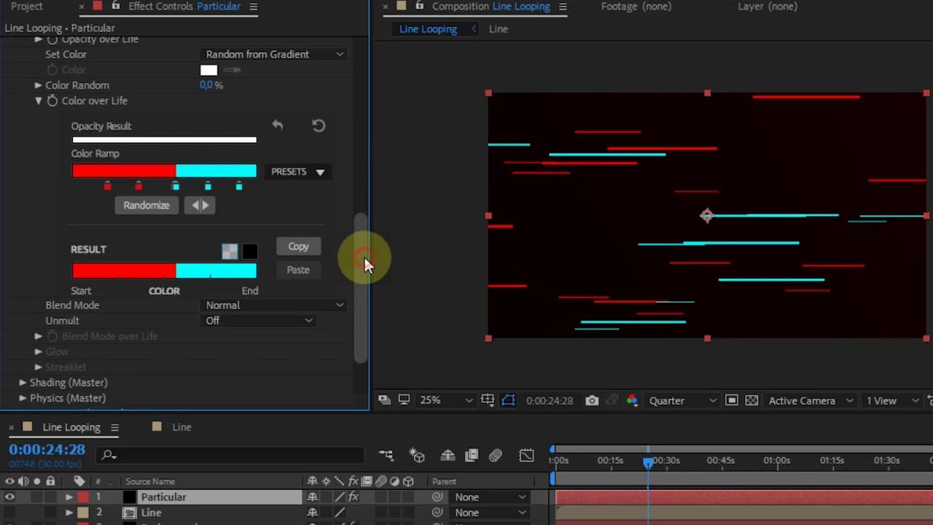
pyautogui.moveTo(363, 255); pyautogui.dragTo(362, 208)
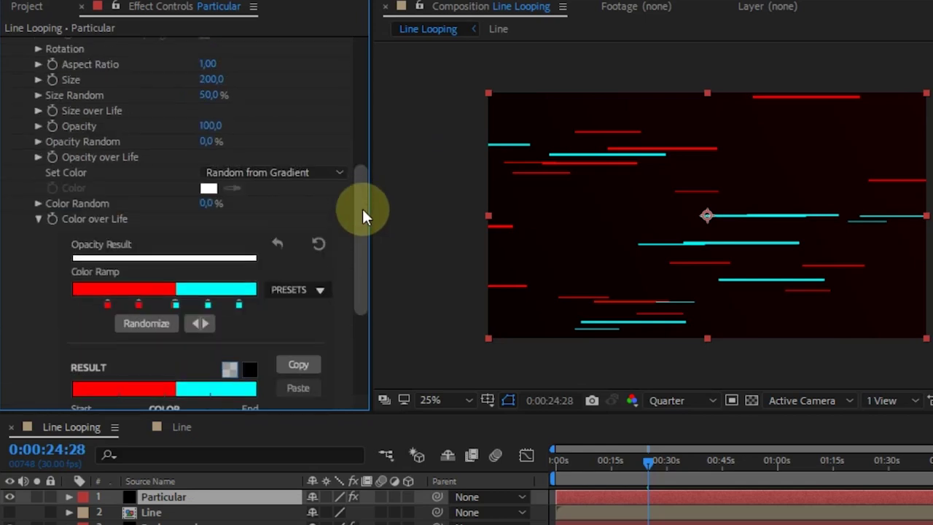
# Step: Apply the triangle preset to Opacity over Life, preview the fading streaks, and collapse both groups
pyautogui.click(38, 157)
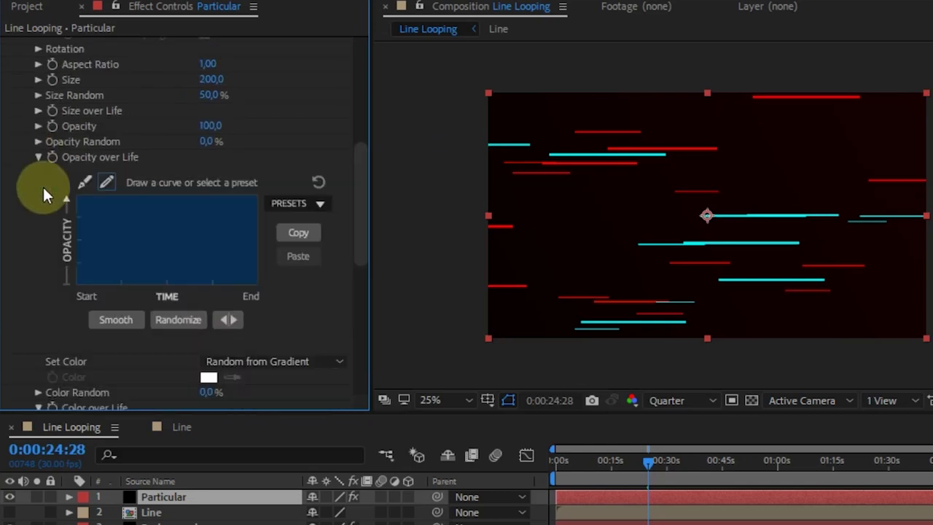
pyautogui.click(298, 203)
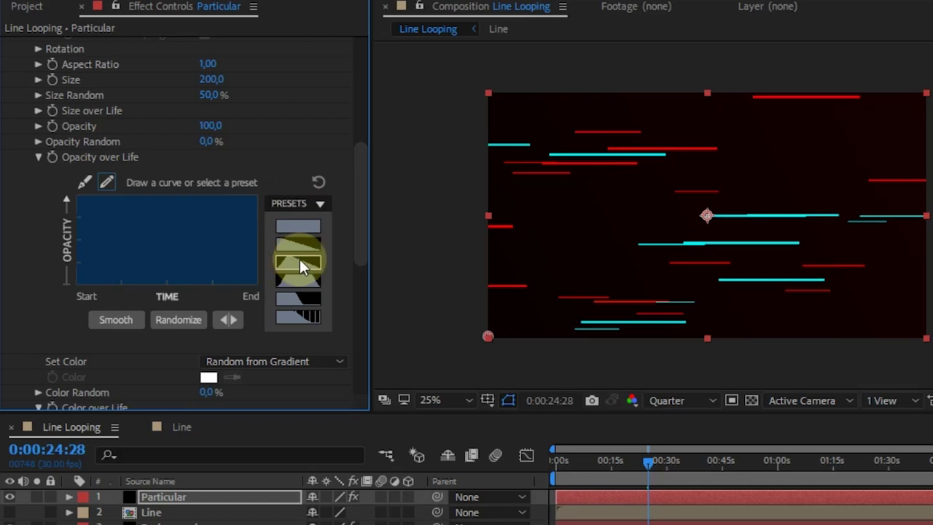
pyautogui.click(299, 263)
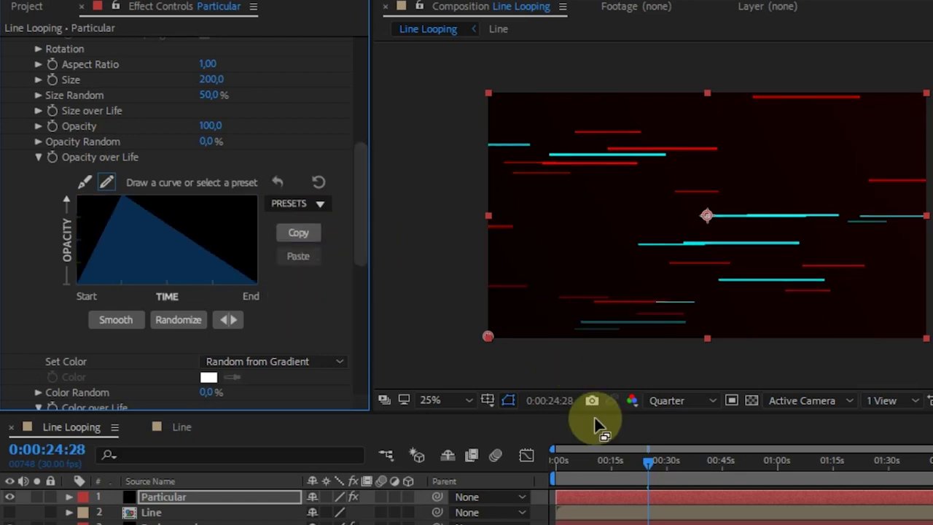
pyautogui.click(615, 459)
pyautogui.moveTo(615, 458); pyautogui.dragTo(666, 457)
pyautogui.click(667, 459)
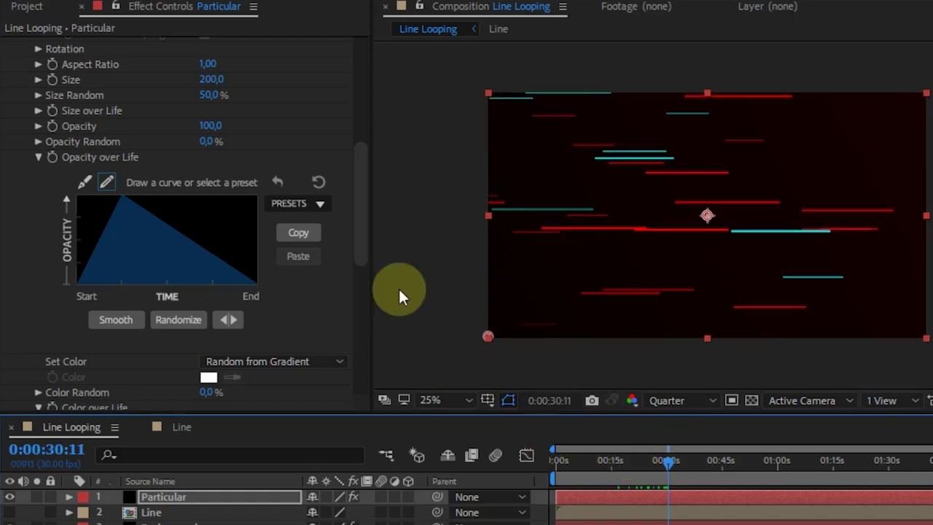
pyautogui.click(143, 217)
pyautogui.click(38, 157)
pyautogui.click(38, 218)
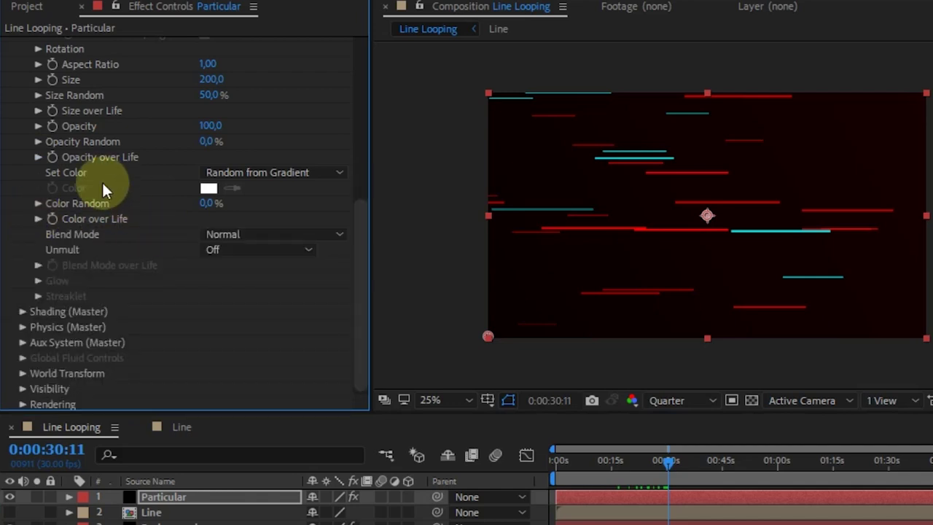
# Step: Turn Orient to Motion On in the Rotation group and scrub forward to check the streaks
pyautogui.scroll(3, 88, 125)
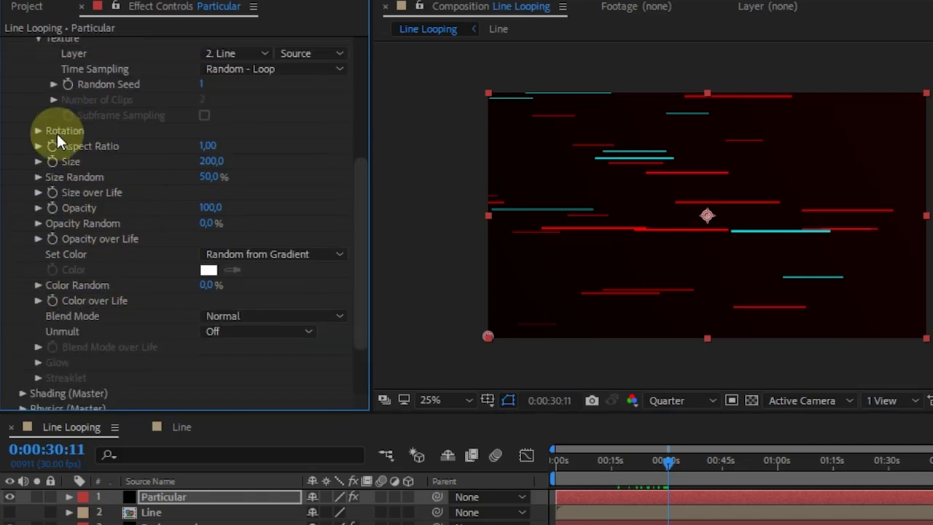
pyautogui.click(38, 130)
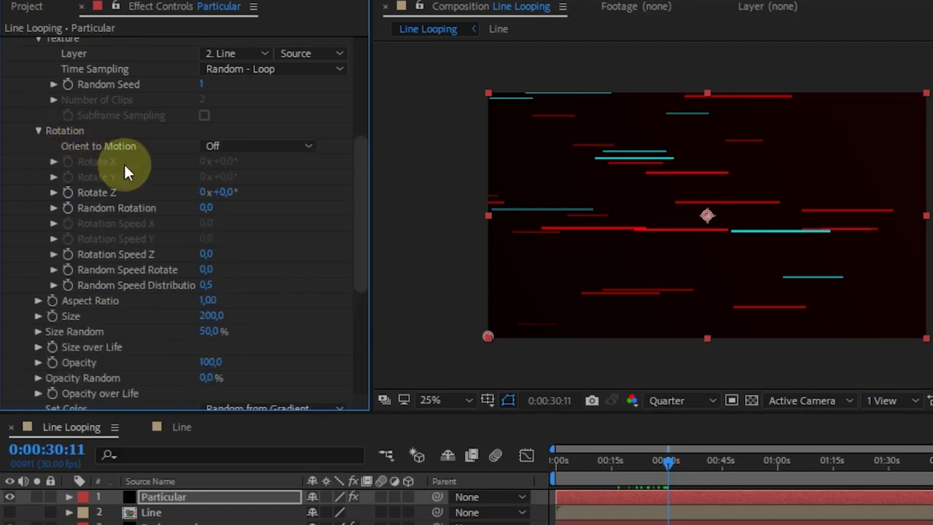
pyautogui.click(261, 147)
pyautogui.click(292, 216)
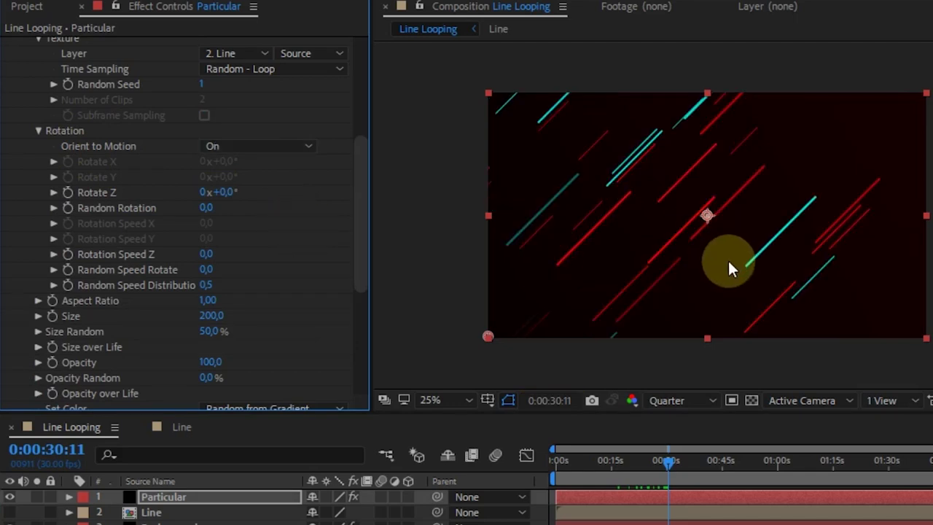
pyautogui.moveTo(664, 459); pyautogui.dragTo(715, 459)
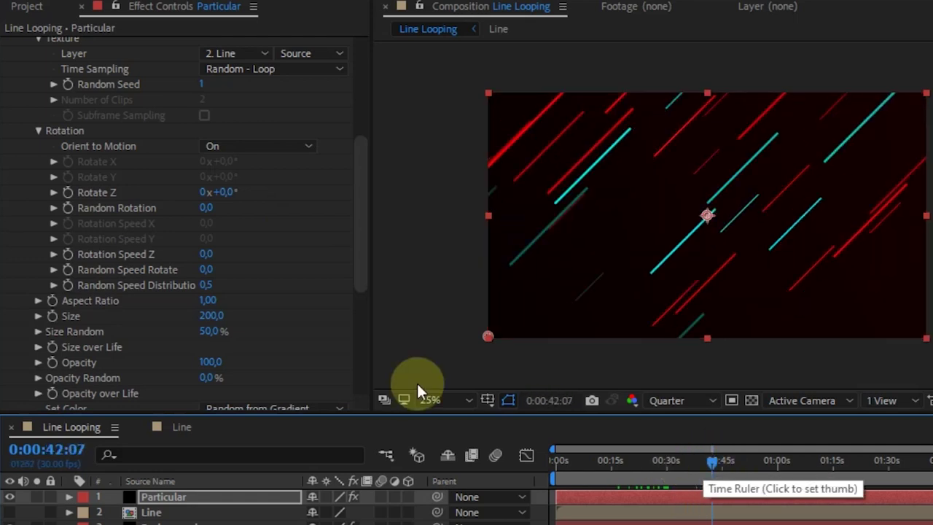
pyautogui.scroll(-1, 349, 258)
pyautogui.scroll(-2, 353, 313)
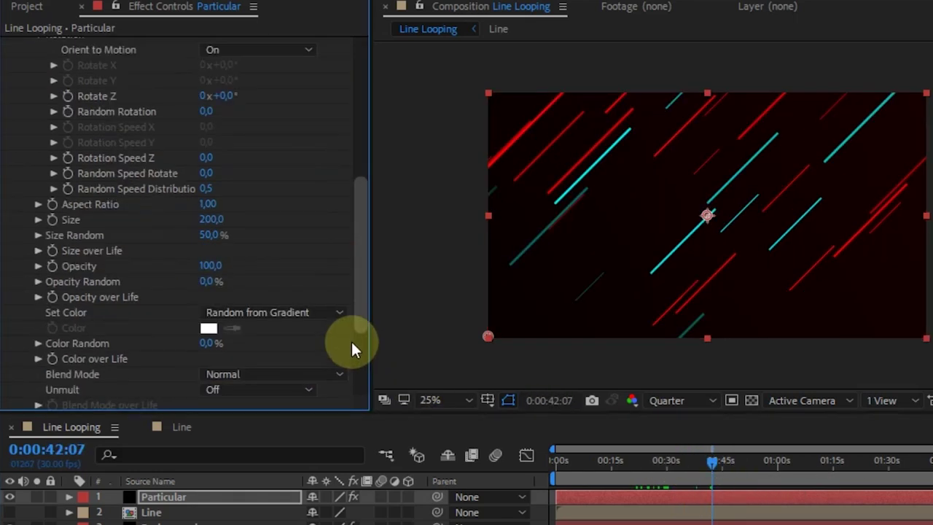
pyautogui.scroll(-4, 352, 342)
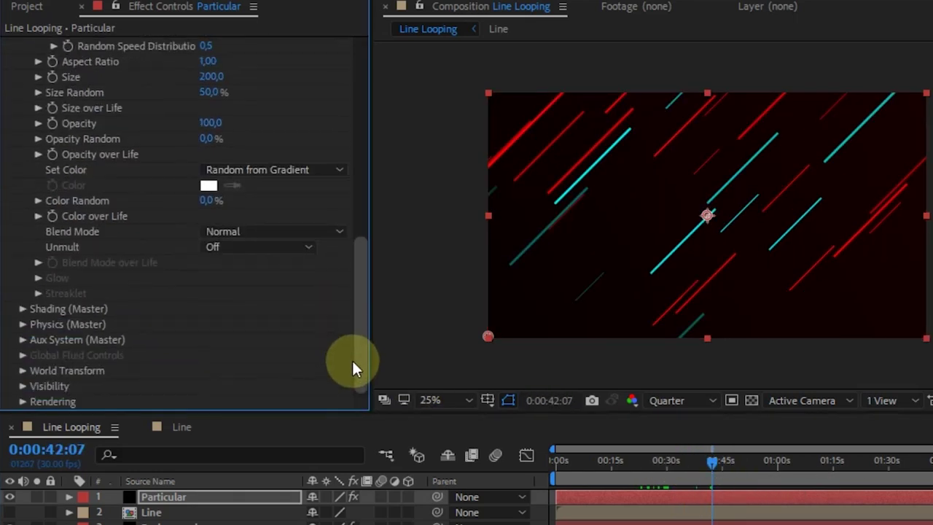
# Step: Set Physics (Master) Gravity to 1.0 and collapse the group
pyautogui.click(23, 324)
pyautogui.click(205, 340)
pyautogui.write('1')
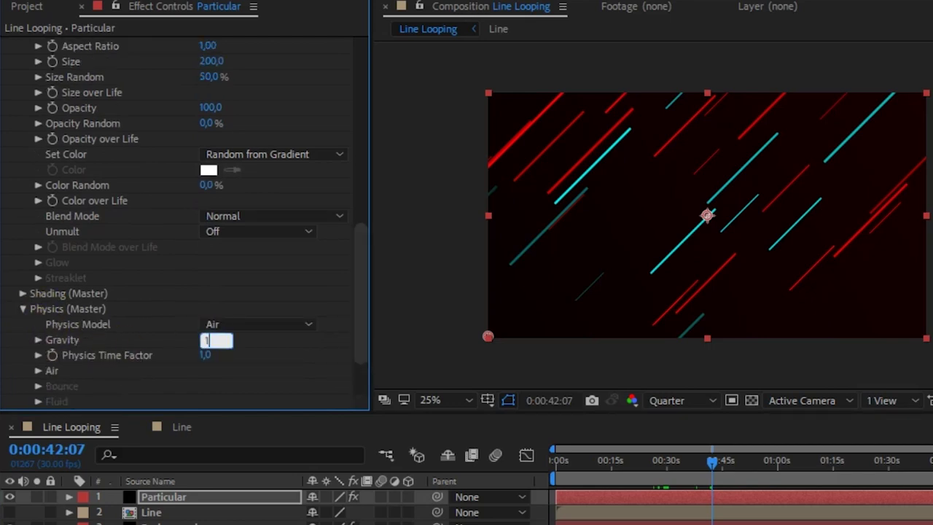
pyautogui.press('Return')
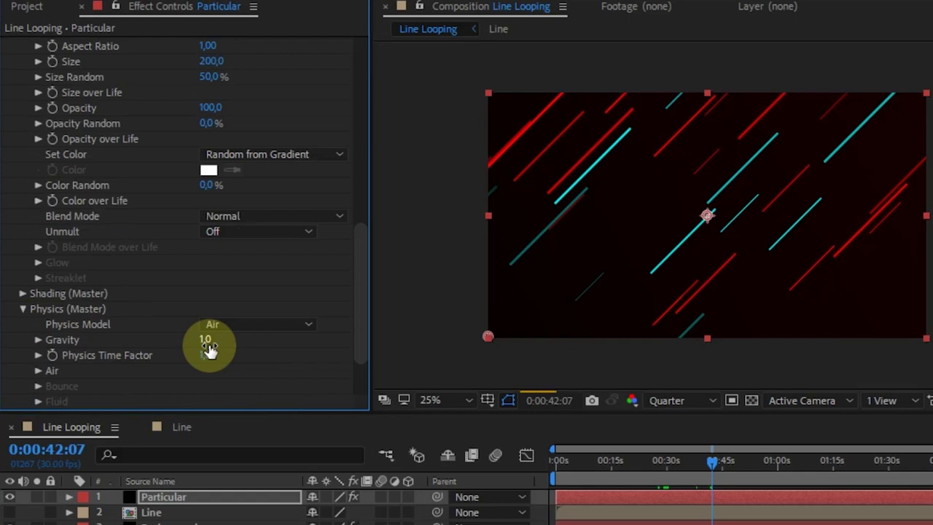
pyautogui.click(22, 309)
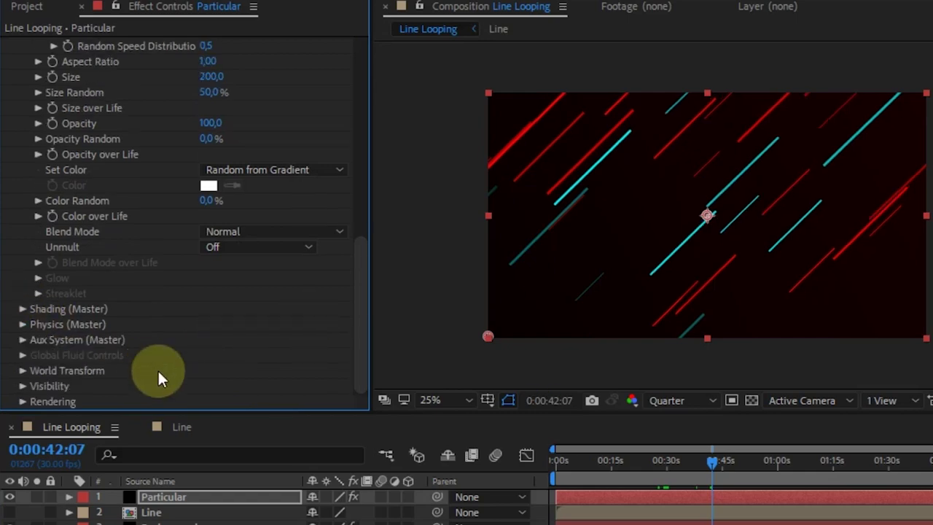
# Step: Move the current time to around 1:30 on the timeline
pyautogui.scroll(5, 229, 348)
pyautogui.scroll(3, 211, 338)
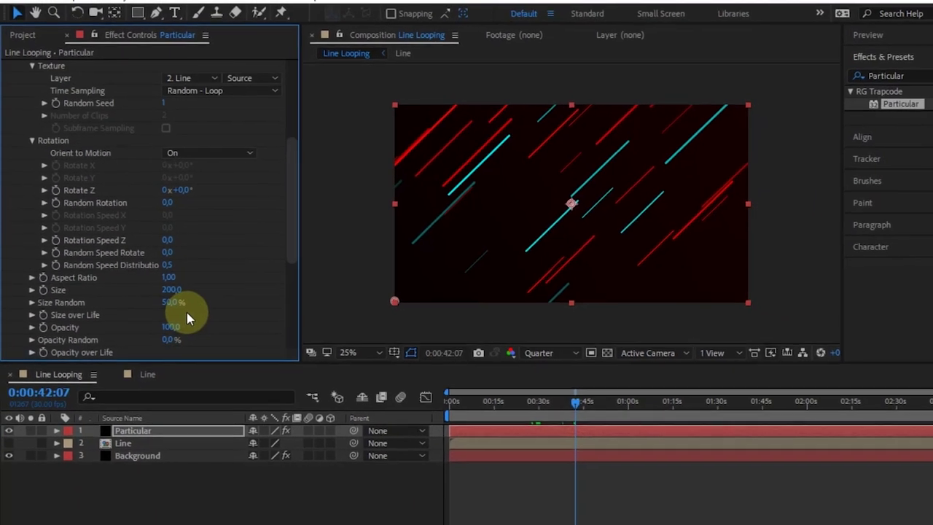
pyautogui.scroll(10, 138, 247)
pyautogui.moveTo(437, 519); pyautogui.dragTo(446, 519)
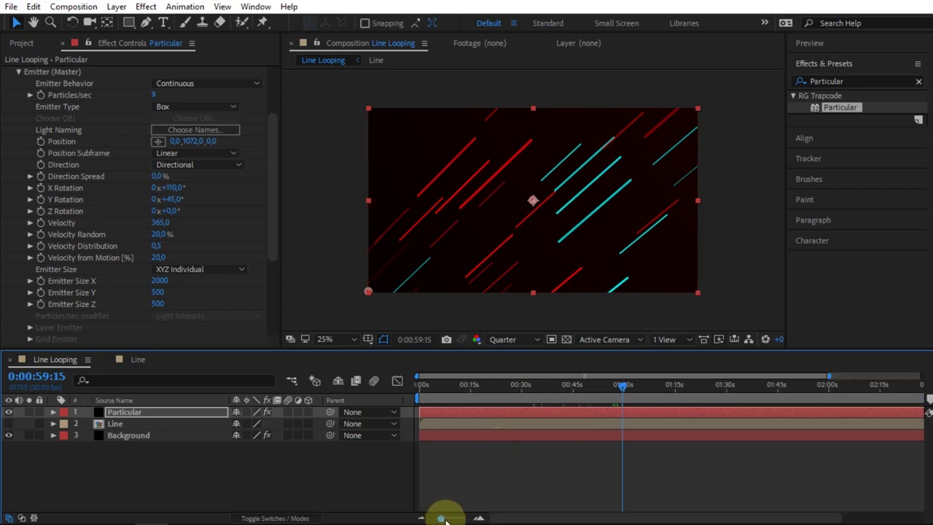
pyautogui.click(800, 405)
# Step: Add a layer marker to the Particular layer at 0:01:30:00 via Layer > Add Marker
pyautogui.moveTo(444, 519)
pyautogui.mouseDown()
pyautogui.moveTo(468, 518)
pyautogui.moveTo(447, 519)
pyautogui.mouseUp()
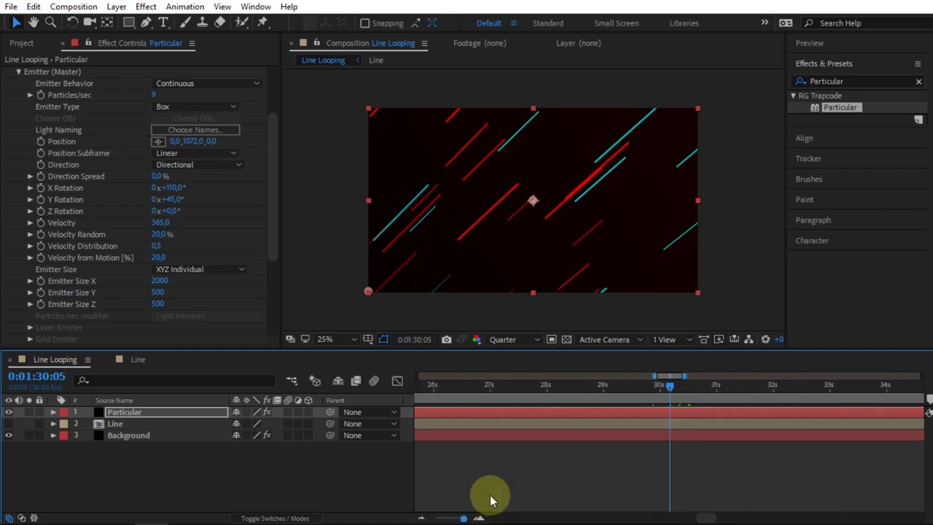
pyautogui.moveTo(666, 381); pyautogui.dragTo(660, 385)
pyautogui.moveTo(461, 519)
pyautogui.mouseDown()
pyautogui.moveTo(432, 518)
pyautogui.moveTo(481, 518)
pyautogui.moveTo(464, 518)
pyautogui.mouseUp()
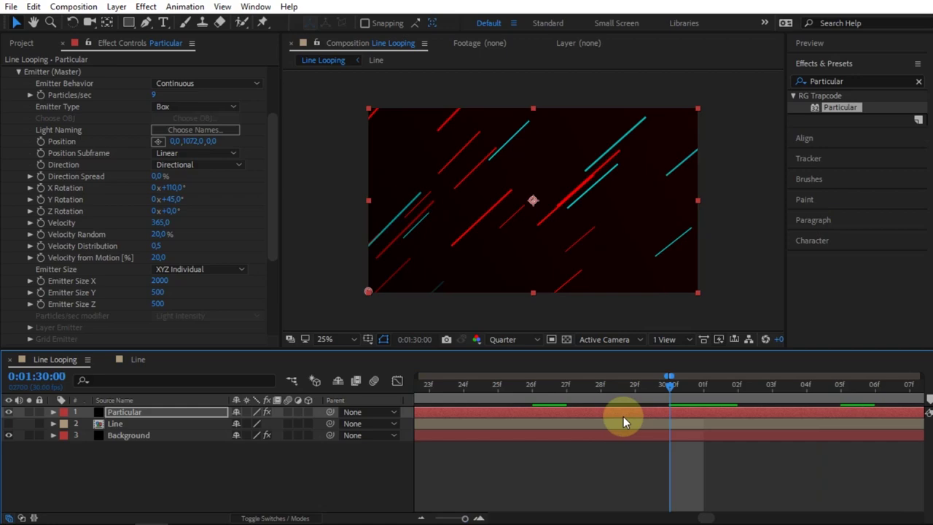
pyautogui.click(615, 411)
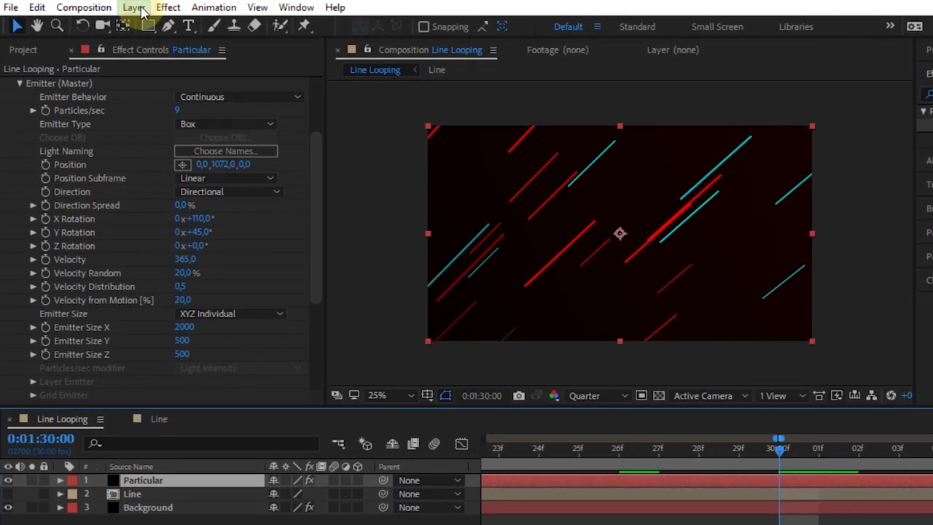
pyautogui.click(139, 9)
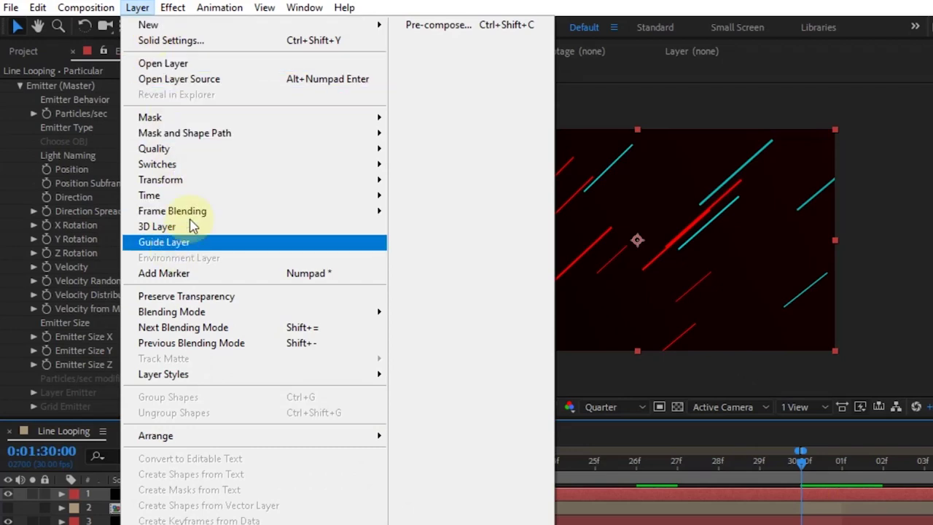
pyautogui.moveTo(181, 183)
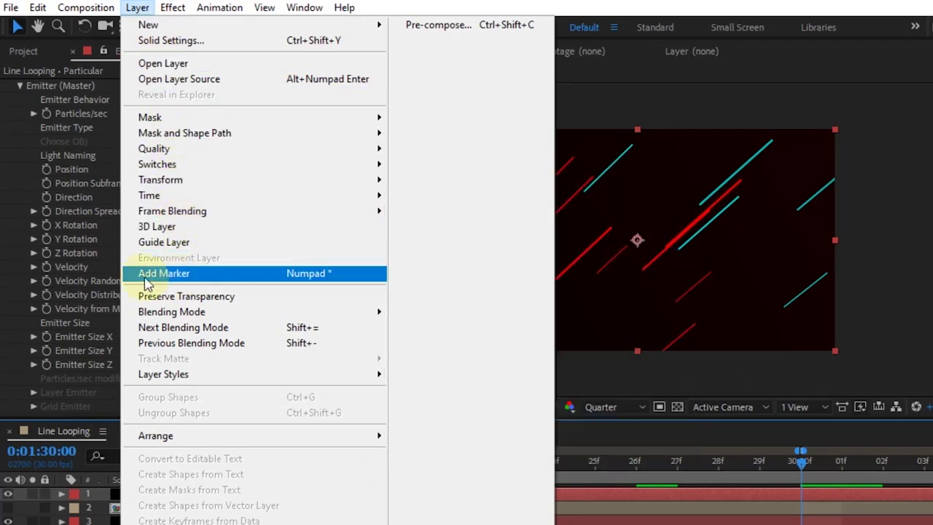
pyautogui.click(182, 273)
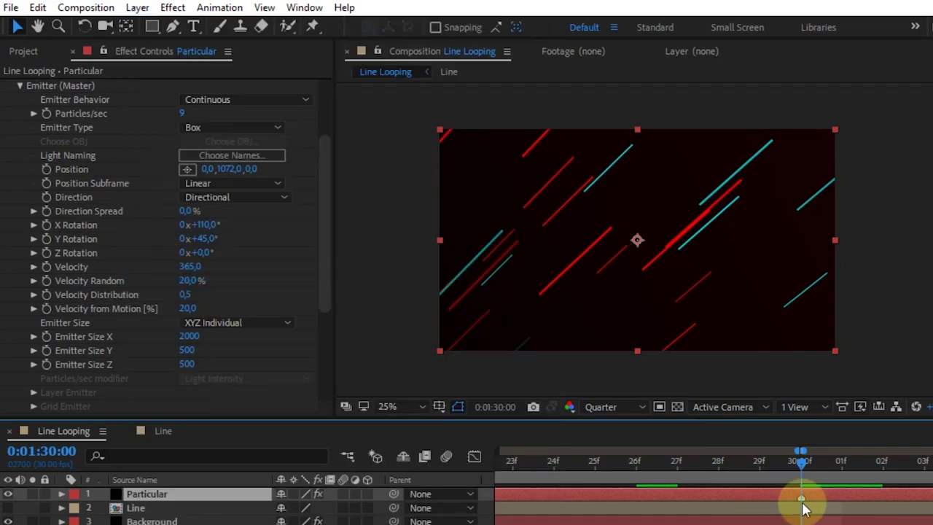
# Step: Set emitter X Rotation to 90° and Emitter Size X to 2302, then step back to 0:01:29:29
pyautogui.moveTo(204, 224); pyautogui.dragTo(193, 216)
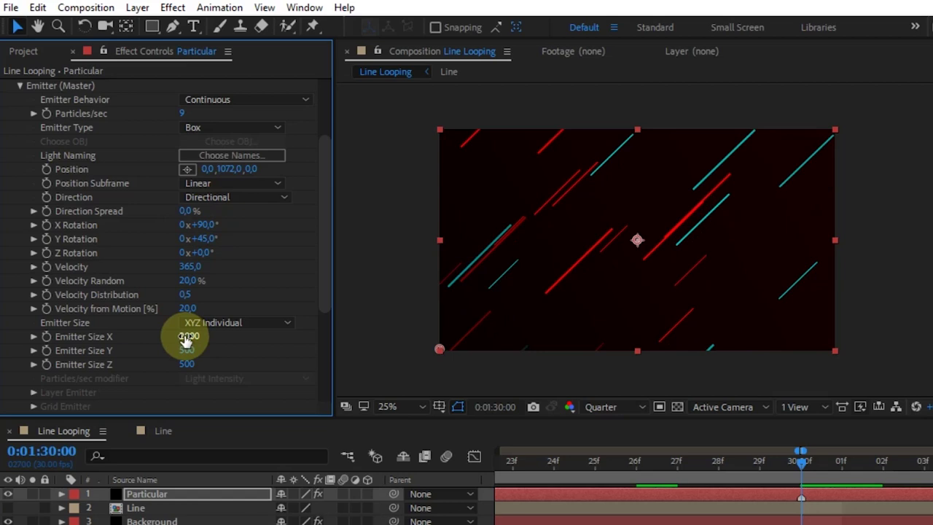
pyautogui.moveTo(184, 336); pyautogui.dragTo(260, 333)
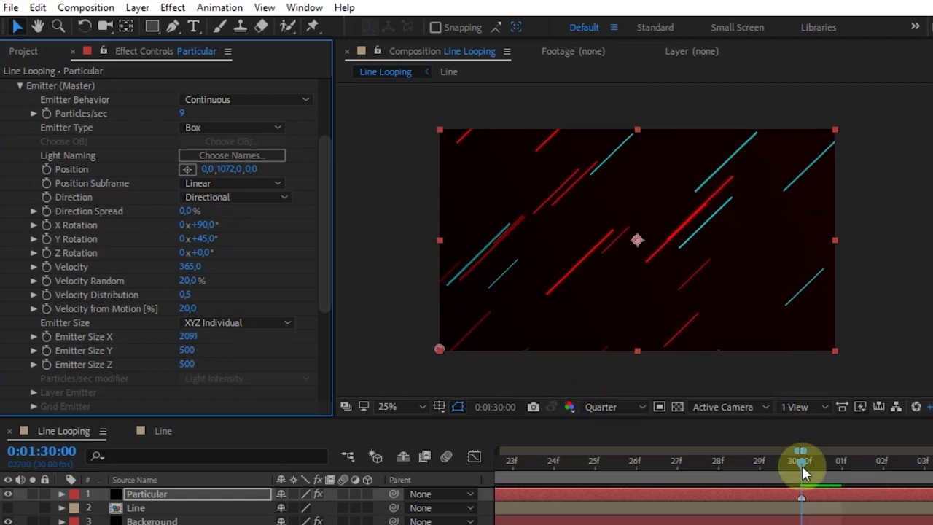
pyautogui.click(765, 464)
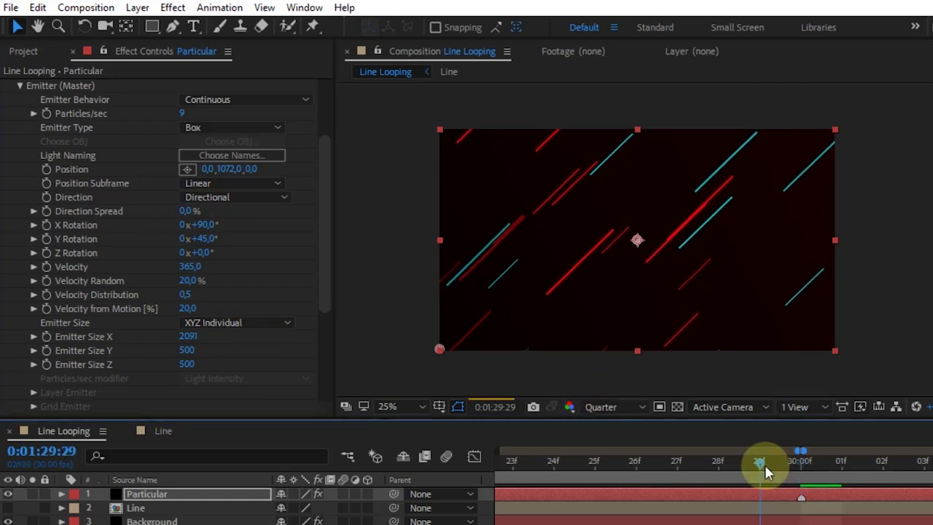
pyautogui.press(';')
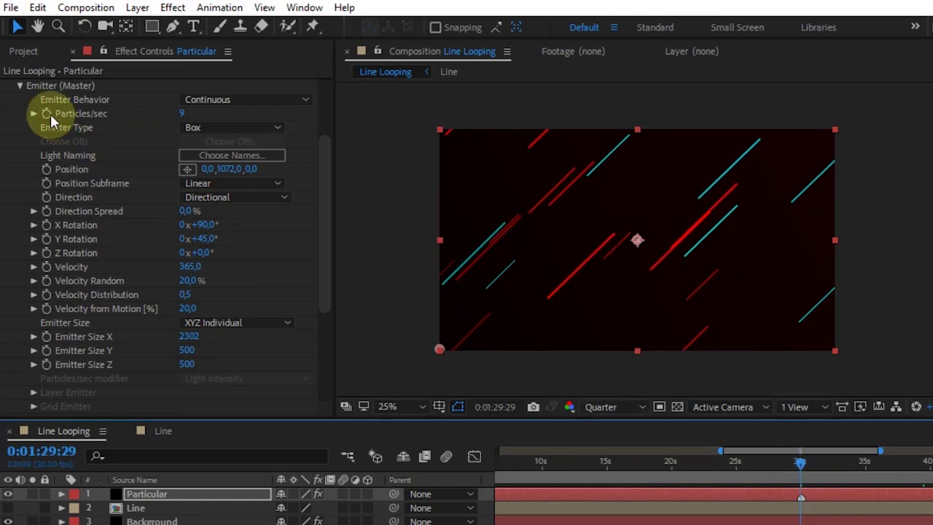
# Step: Set the Particular emitter's Particles/sec to 0
pyautogui.click(150, 225)
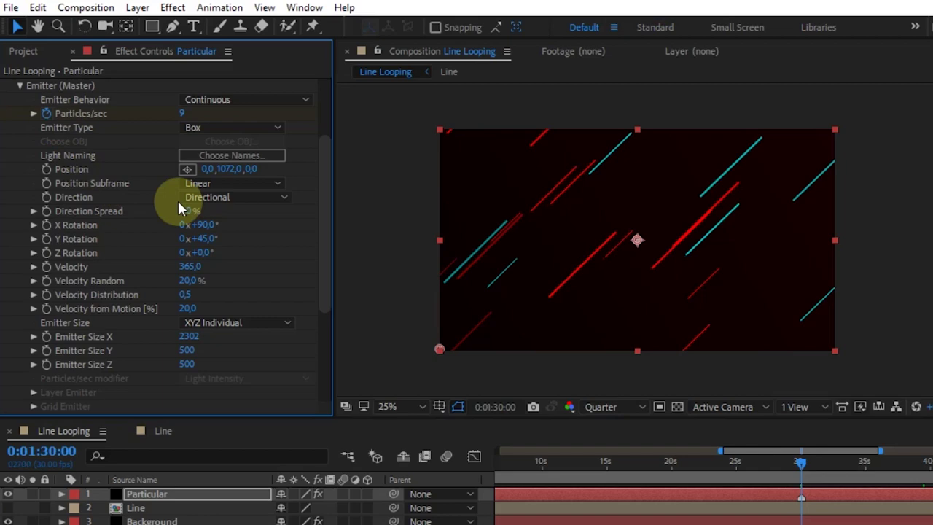
pyautogui.click(183, 116)
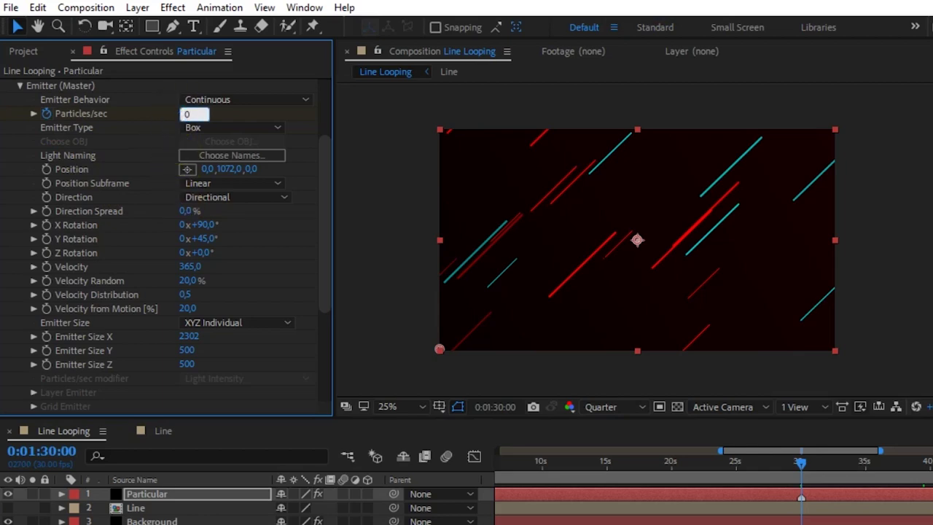
pyautogui.write('0')
pyautogui.press('Return')
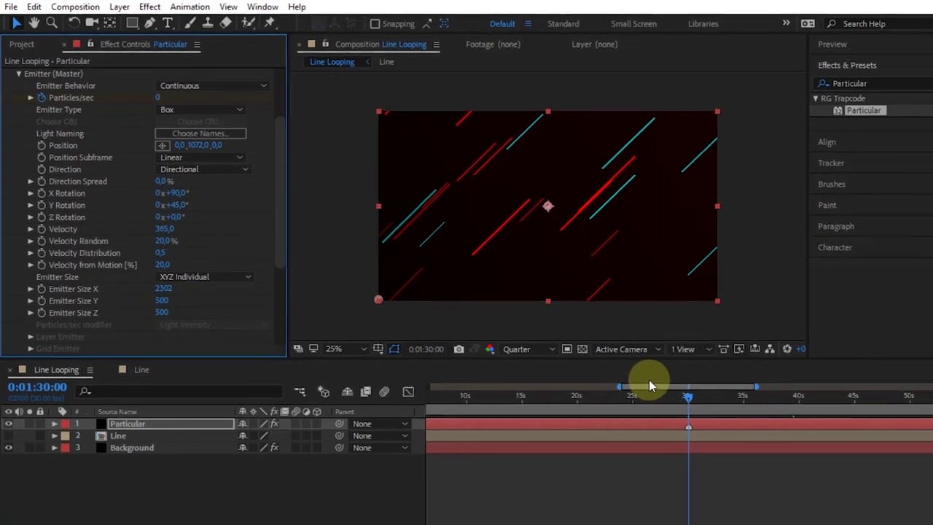
# Step: Preview later frames to confirm emission stops, return to 1:30 and select the Particular layer
pyautogui.moveTo(772, 386); pyautogui.dragTo(870, 388)
pyautogui.moveTo(455, 517); pyautogui.dragTo(429, 517)
pyautogui.click(726, 389)
pyautogui.moveTo(726, 389); pyautogui.dragTo(668, 389)
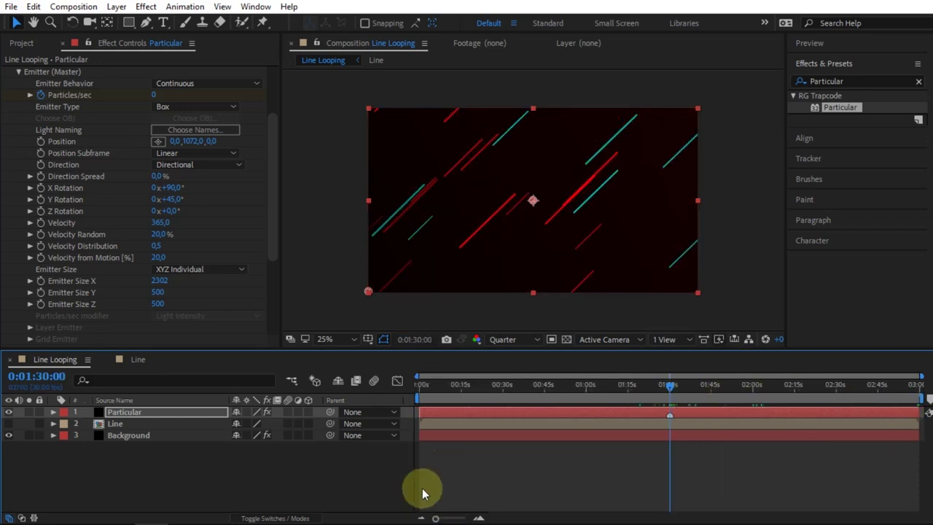
pyautogui.click(457, 412)
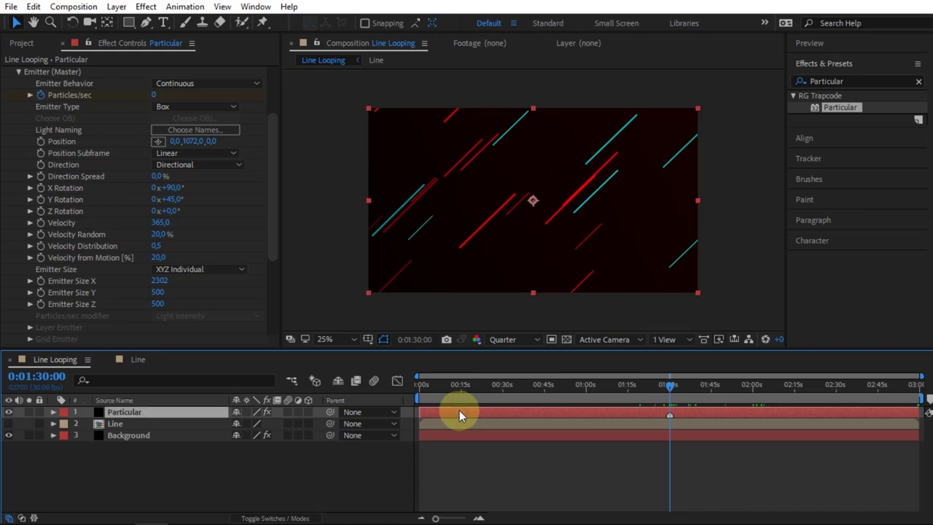
# Step: Duplicate the Particular layer and move the copy's in-point to exactly 1:30
pyautogui.hotkey('ctrl', 'd')
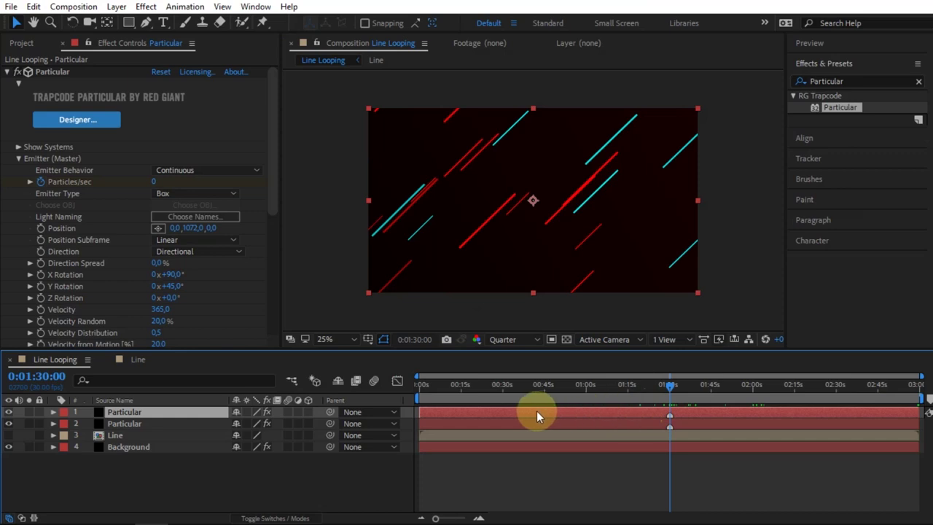
pyautogui.moveTo(536, 410); pyautogui.dragTo(784, 410)
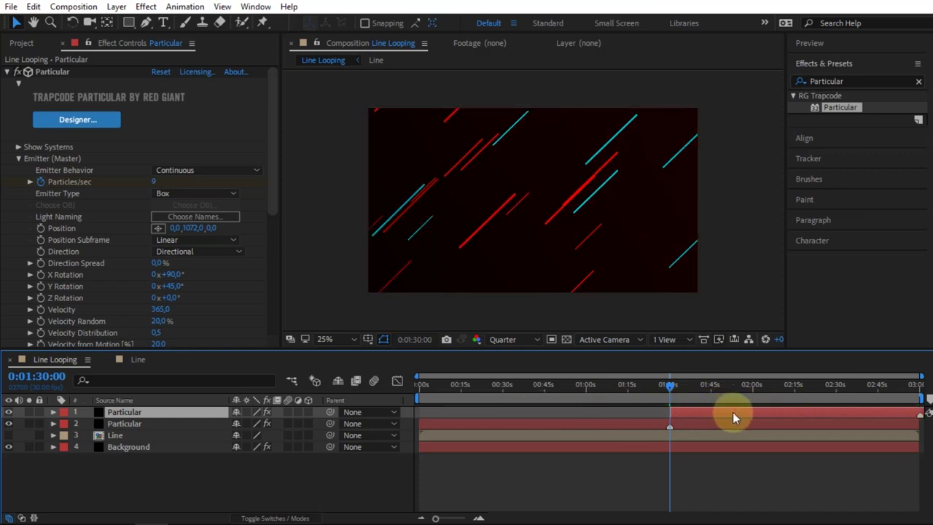
pyautogui.moveTo(726, 413); pyautogui.dragTo(718, 413)
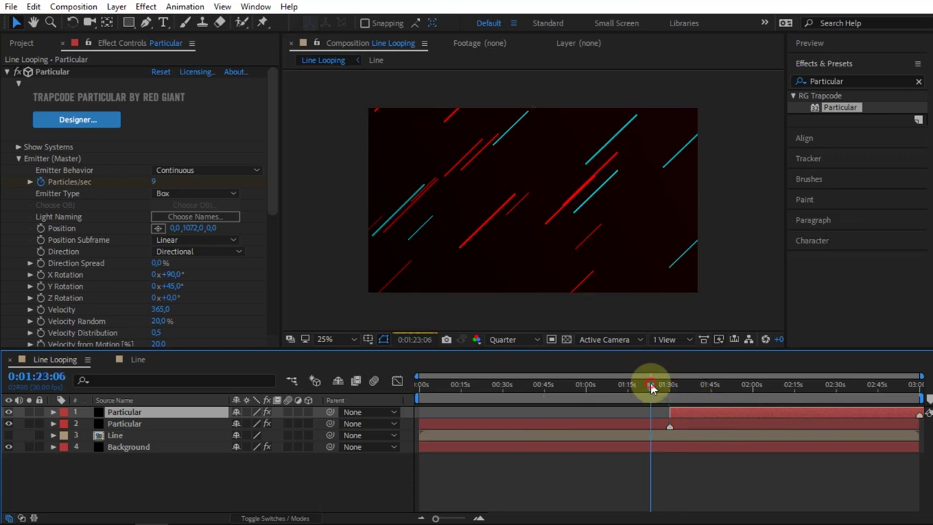
# Step: Scrub time around the 1:30 handoff to check the streaks continue
pyautogui.moveTo(660, 384)
pyautogui.mouseDown()
pyautogui.moveTo(685, 386)
pyautogui.moveTo(665, 387)
pyautogui.mouseUp()
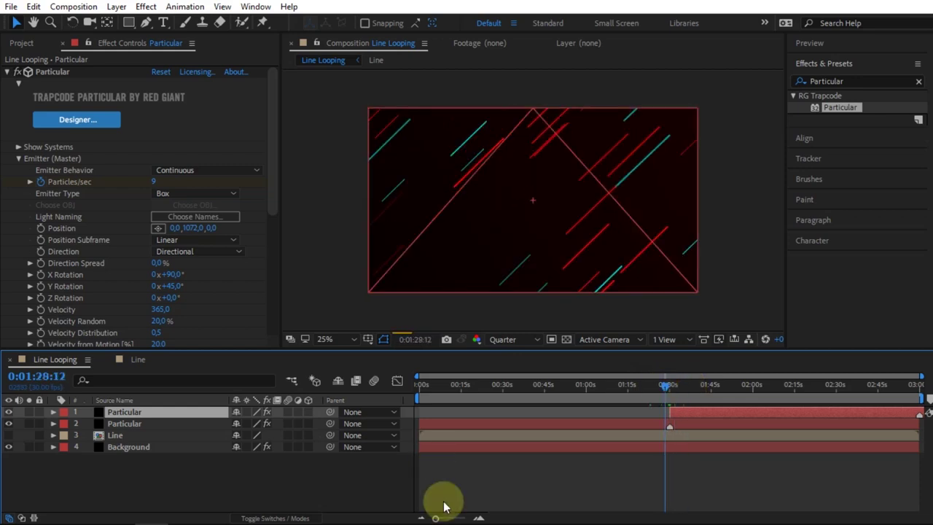
pyautogui.moveTo(435, 518); pyautogui.dragTo(464, 518)
pyautogui.press('-')
pyautogui.moveTo(670, 386); pyautogui.dragTo(695, 396)
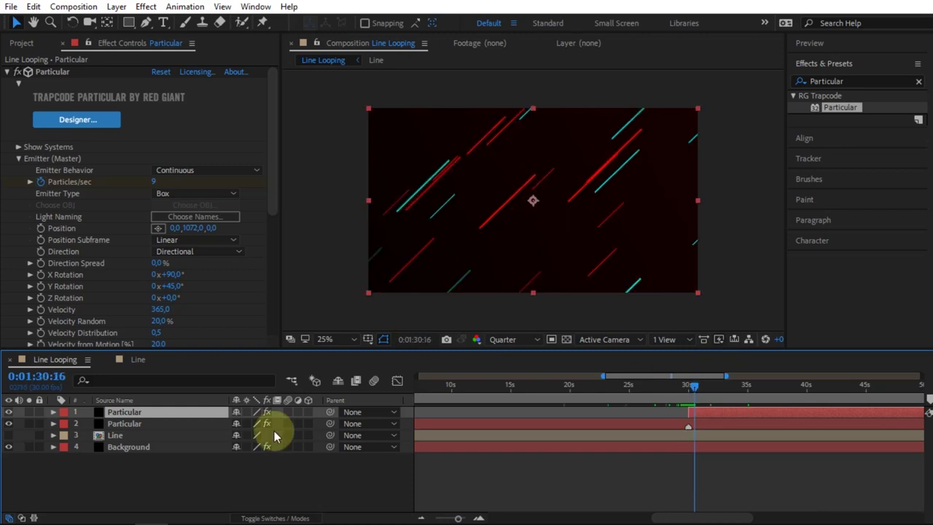
pyautogui.rightClick(187, 473)
# Step: Add a new adjustment layer to the Line Looping comp and select it
pyautogui.moveTo(212, 331)
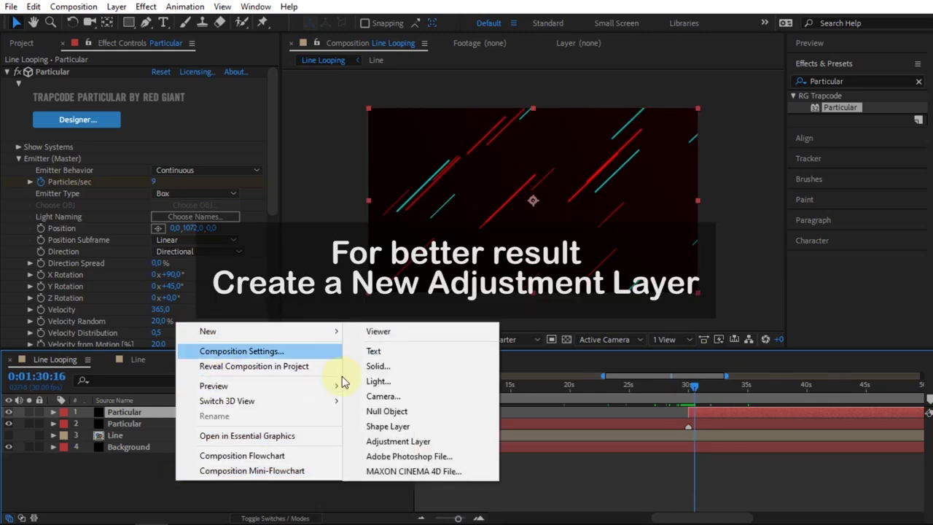
pyautogui.click(390, 440)
pyautogui.click(183, 416)
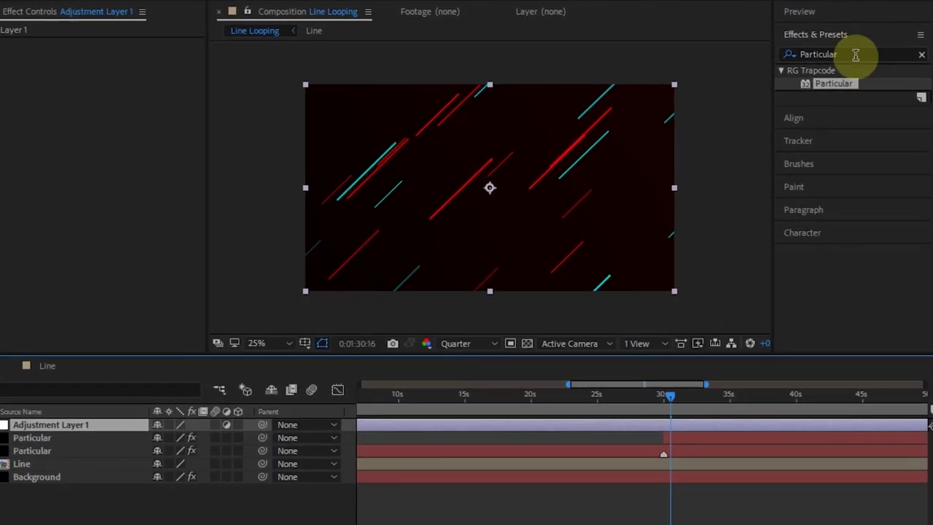
# Step: Search Effects & Presets for 'Glow' and drag it toward the adjustment layer
pyautogui.click(768, 54)
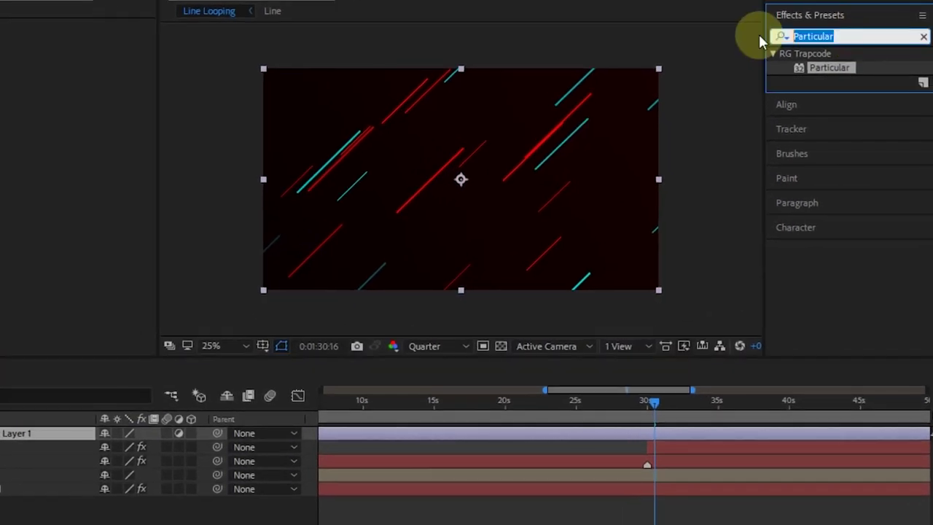
pyautogui.write('Glow')
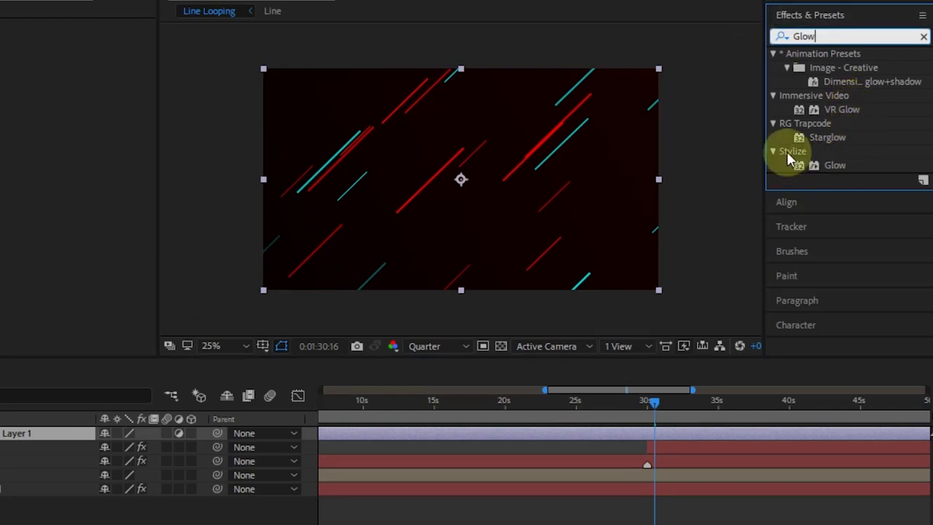
pyautogui.moveTo(834, 166); pyautogui.dragTo(328, 436)
# Step: Drop Glow onto the adjustment layer and set Glow Threshold to 45%
pyautogui.moveTo(451, 432); pyautogui.dragTo(493, 429)
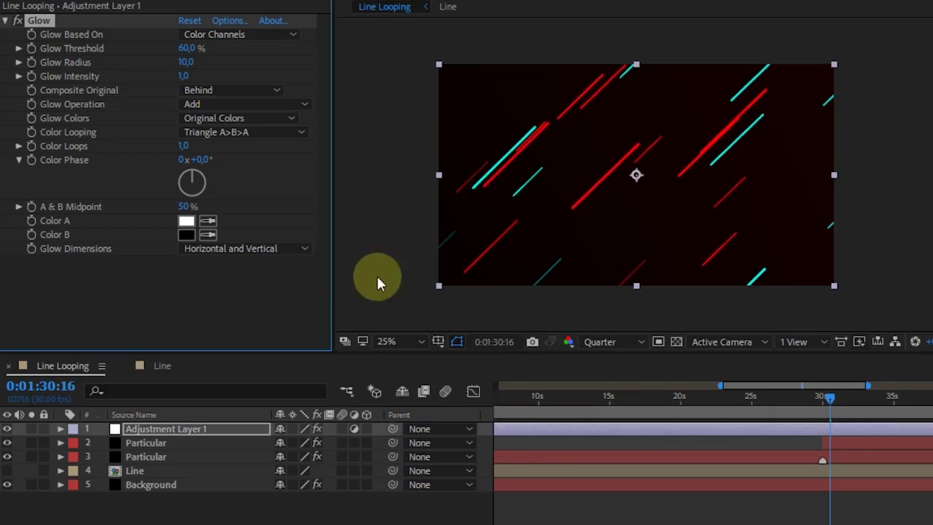
pyautogui.click(189, 48)
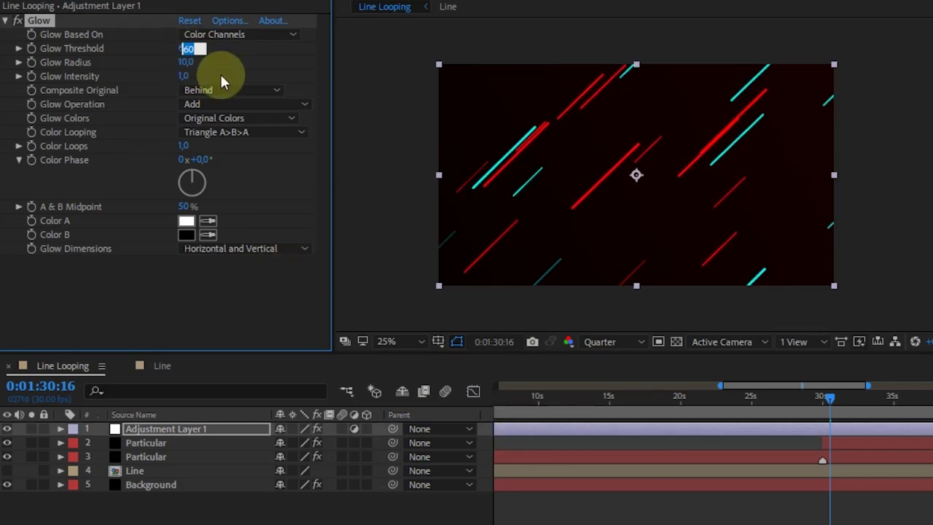
pyautogui.write('4')
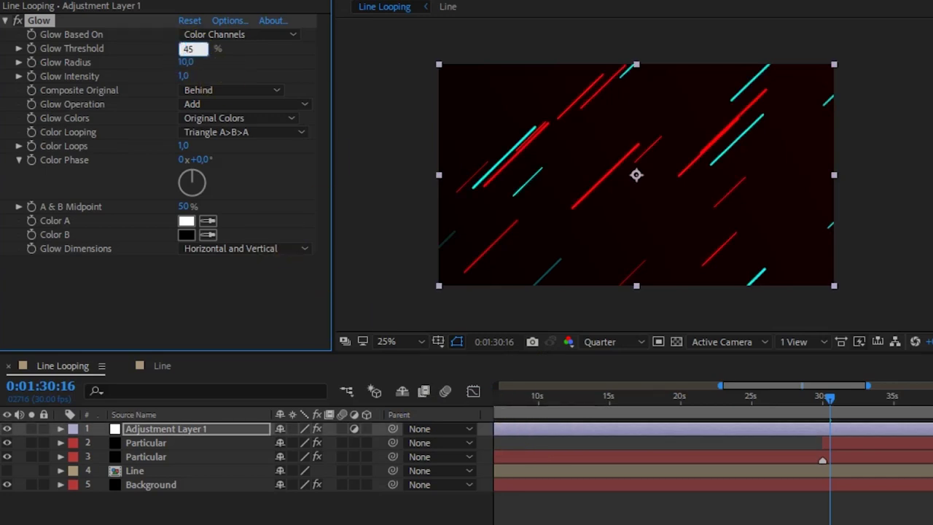
pyautogui.write('5')
pyautogui.click(218, 76)
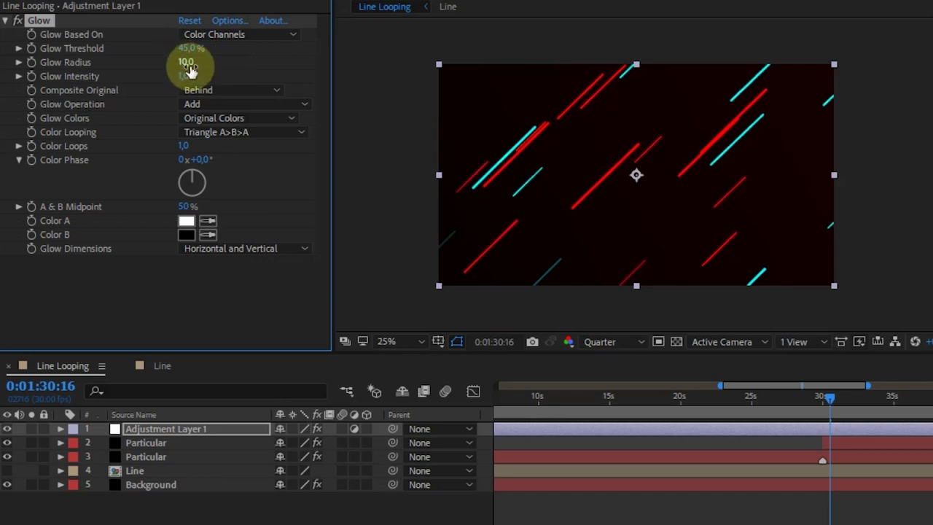
# Step: Set Glow Radius to 25 and duplicate the Glow effect as Glow 2
pyautogui.click(186, 62)
pyautogui.write('25')
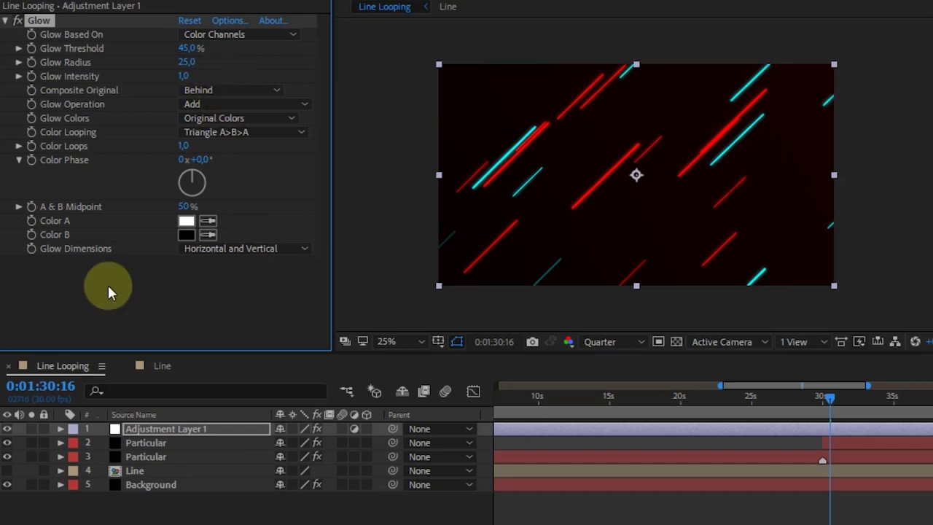
pyautogui.click(37, 22)
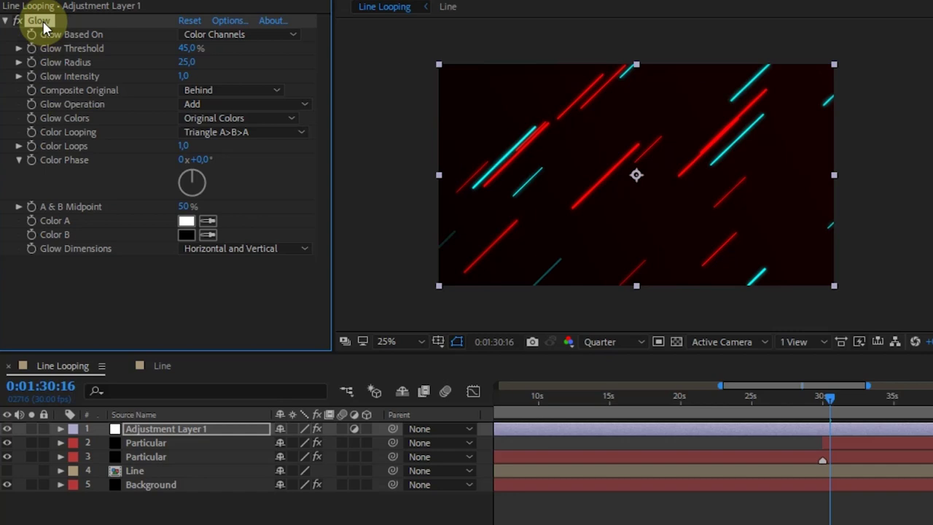
pyautogui.hotkey('ctrl', 'd')
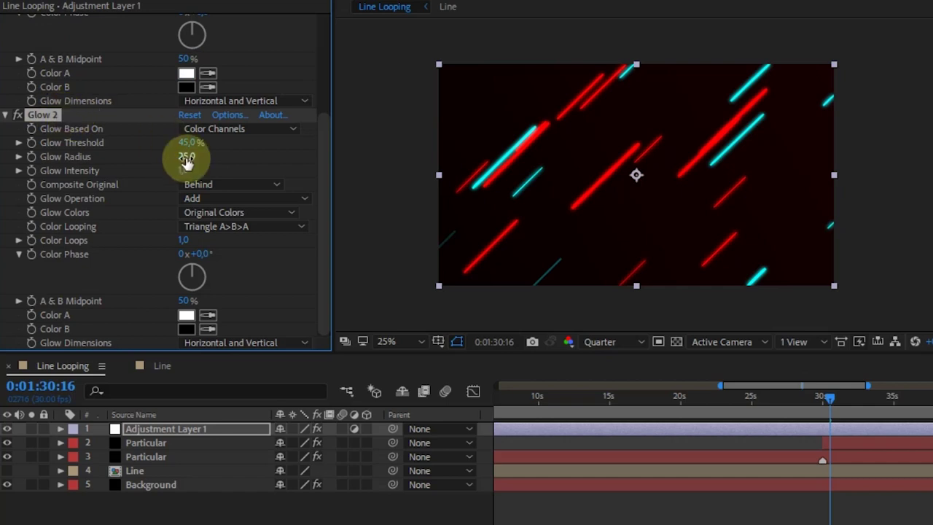
# Step: Set Glow 2's radius to 100 and its intensity to 0,8
pyautogui.click(187, 157)
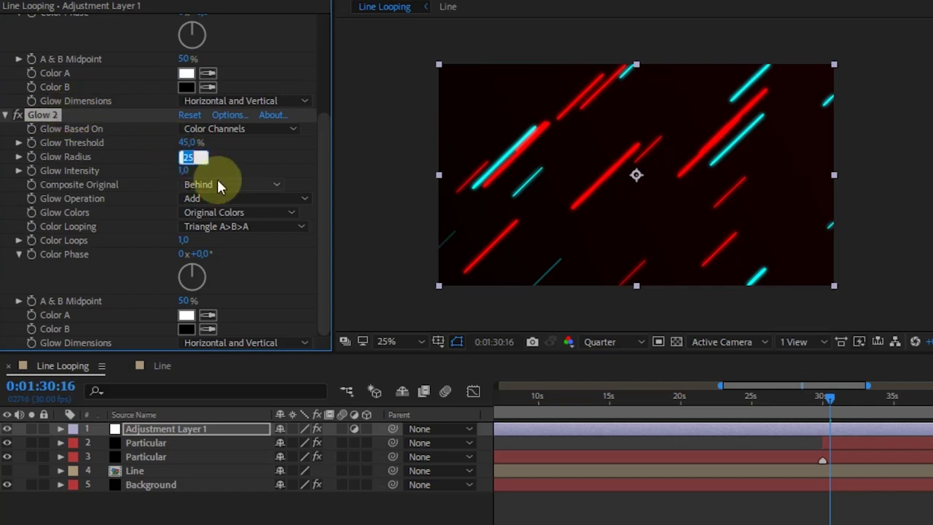
pyautogui.write('2000')
pyautogui.press('Return')
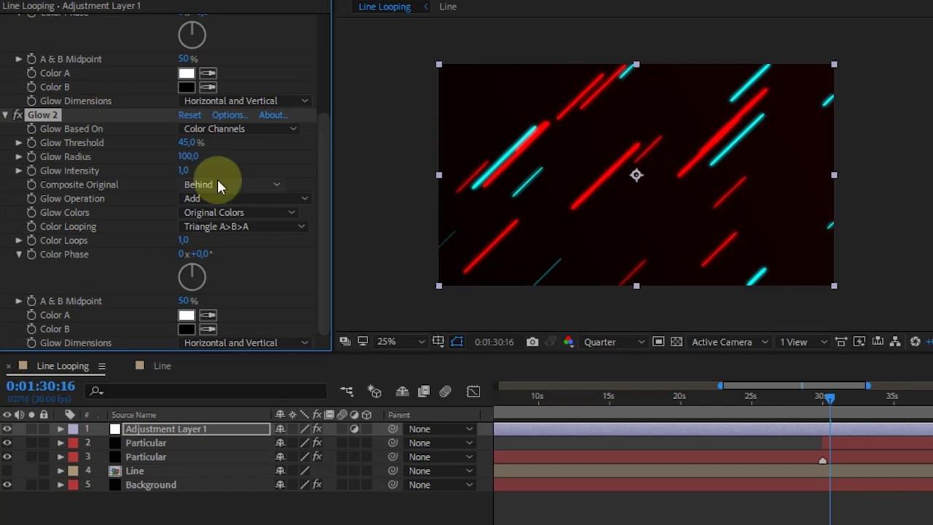
pyautogui.click(184, 170)
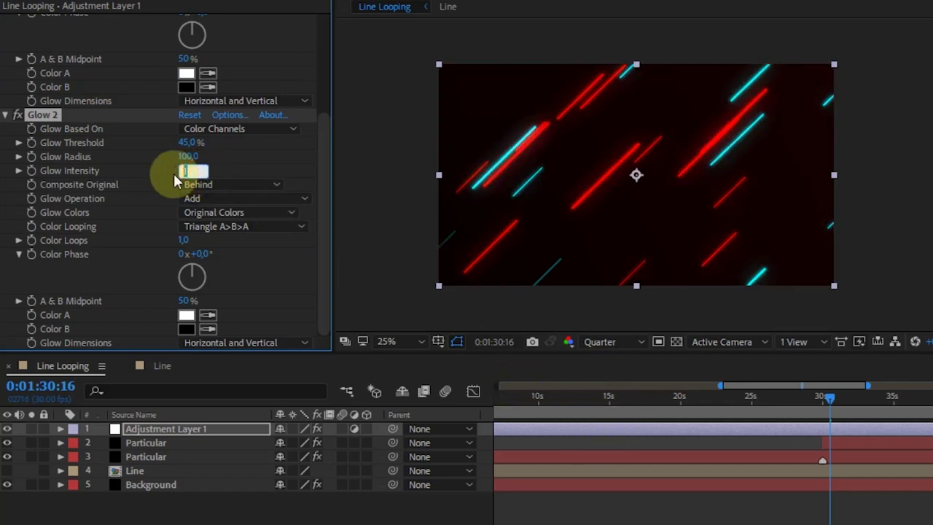
pyautogui.write('0')
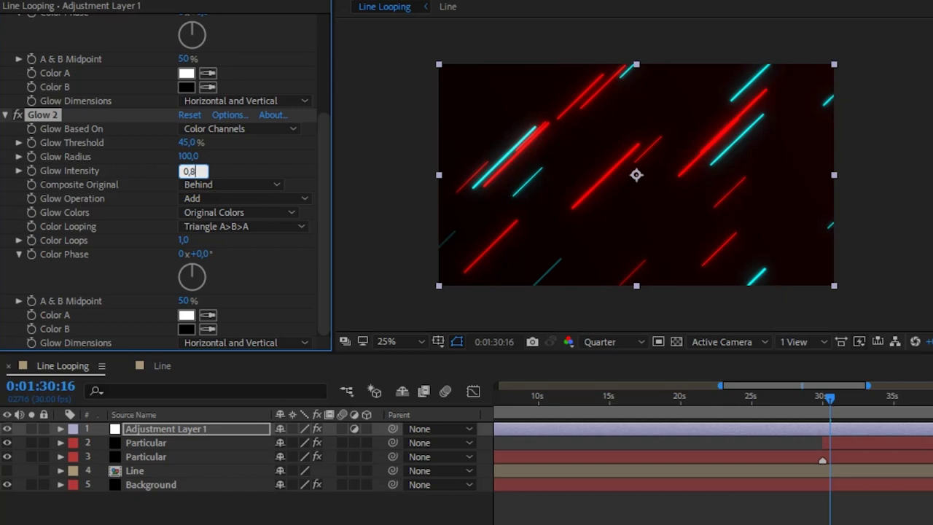
pyautogui.write(',8')
pyautogui.press('Return')
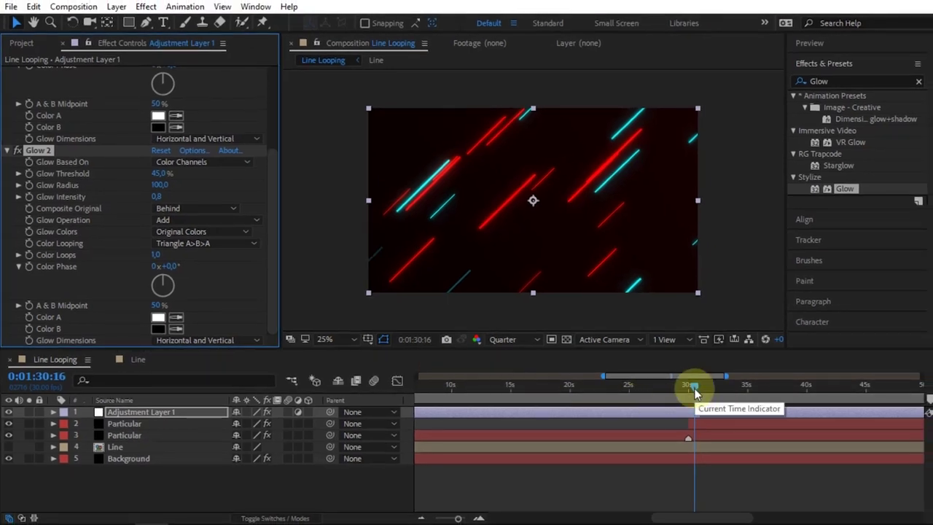
pyautogui.click(634, 387)
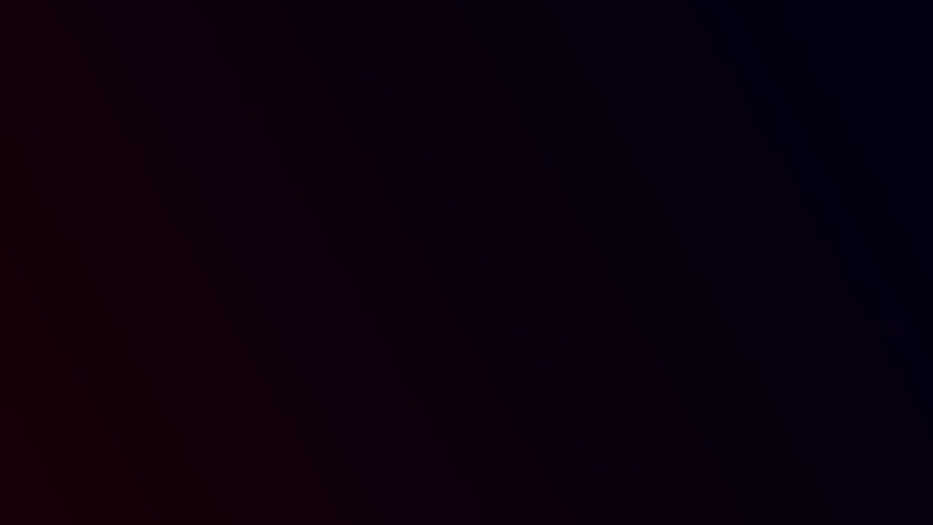